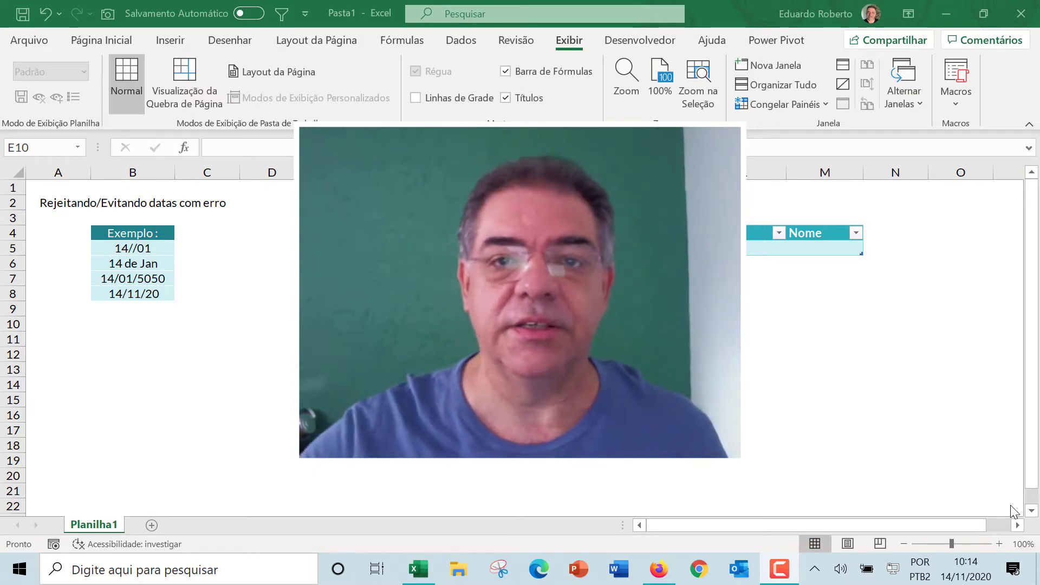
Look over the sample date entries in cells B5 to B8 of the Exemplo list.
click(144, 250)
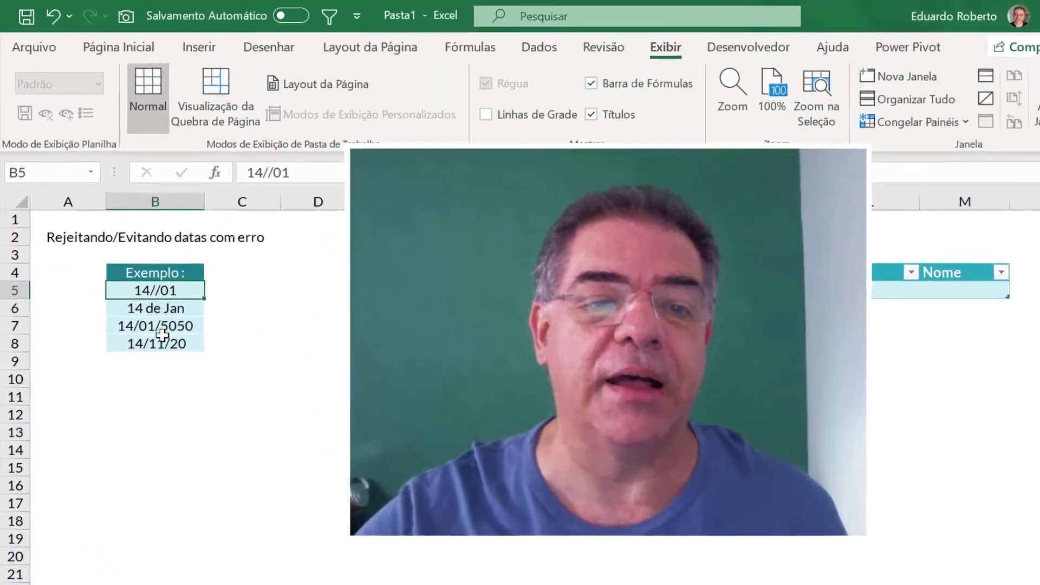
click(135, 265)
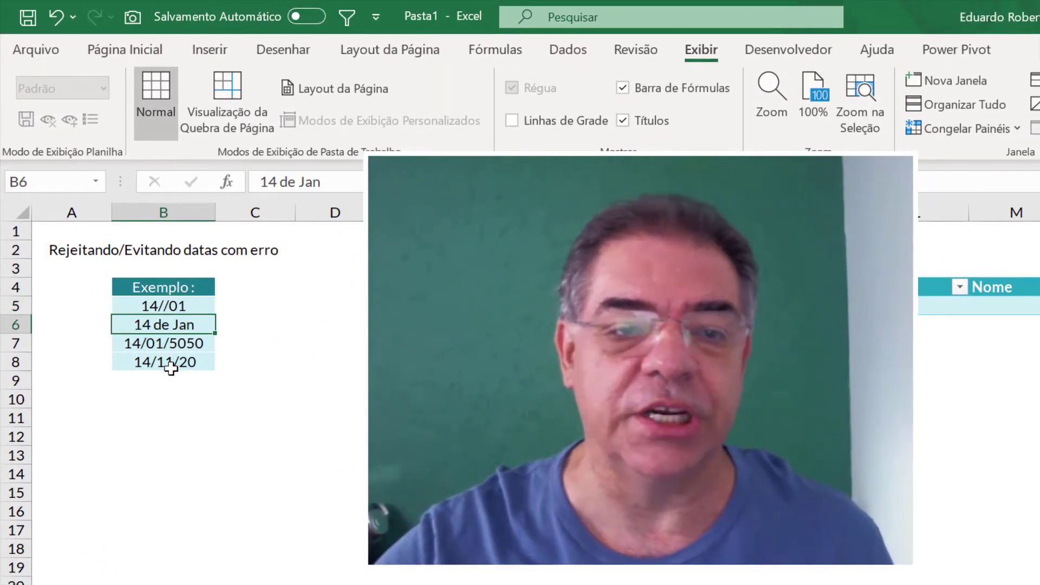
click(180, 345)
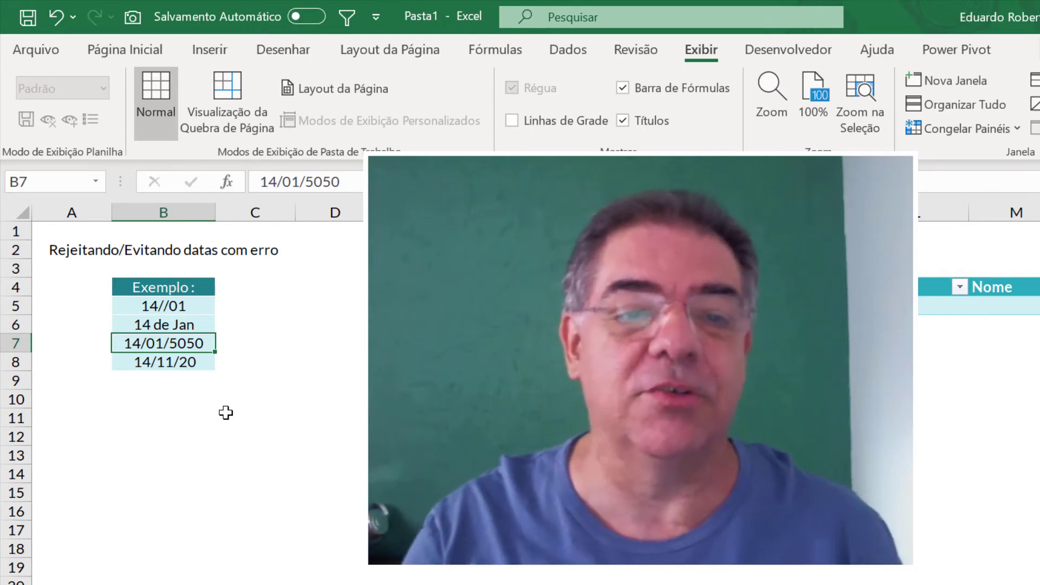
click(171, 359)
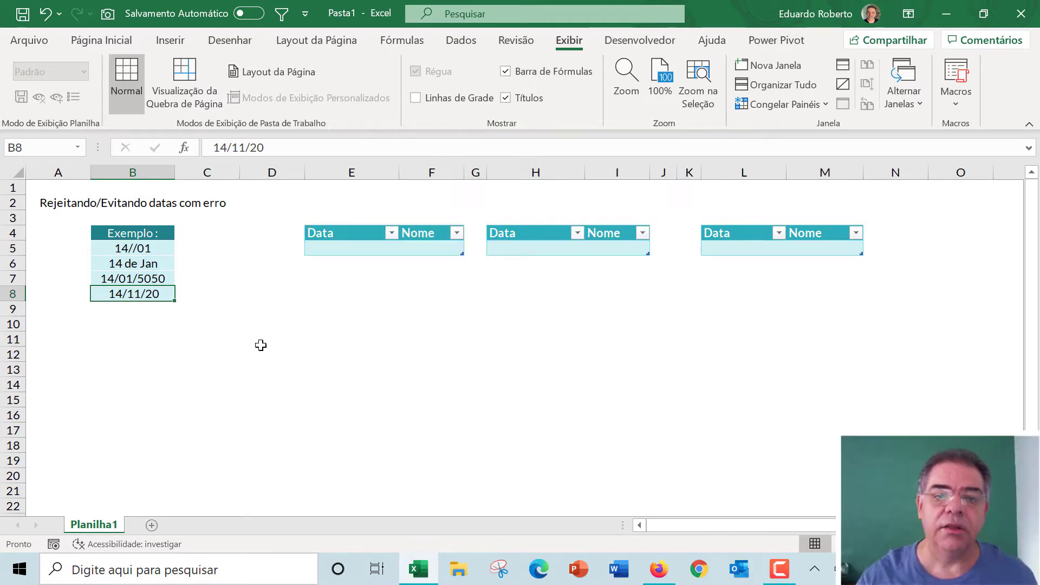
Examine the three empty Data/Nome tables starting at E4, H4 and L4, including their table design settings.
key(Right)
key(Right)
key(Up)
key(Up)
key(Up)
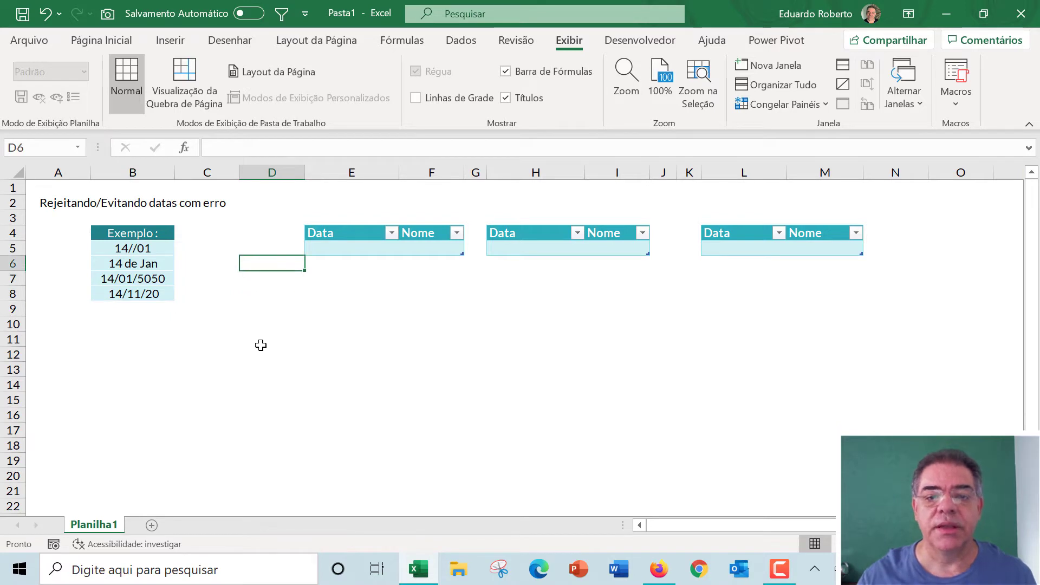
key(Right)
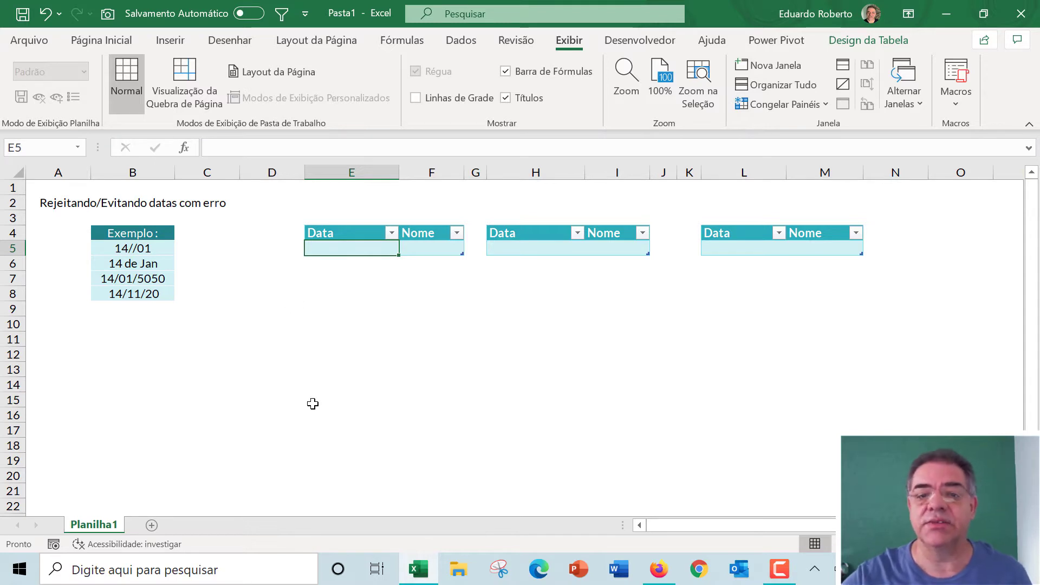
click(862, 38)
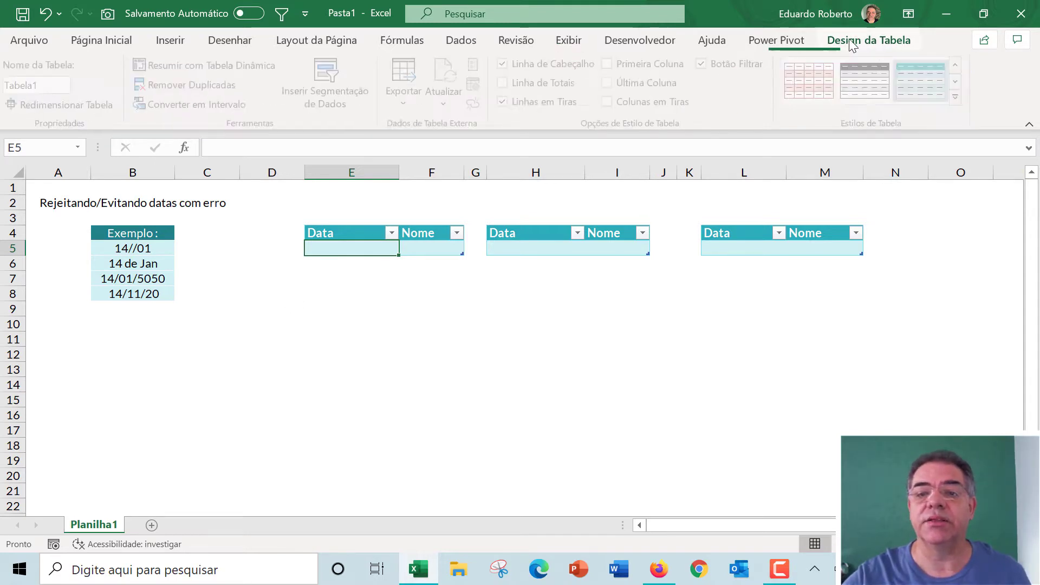
click(542, 252)
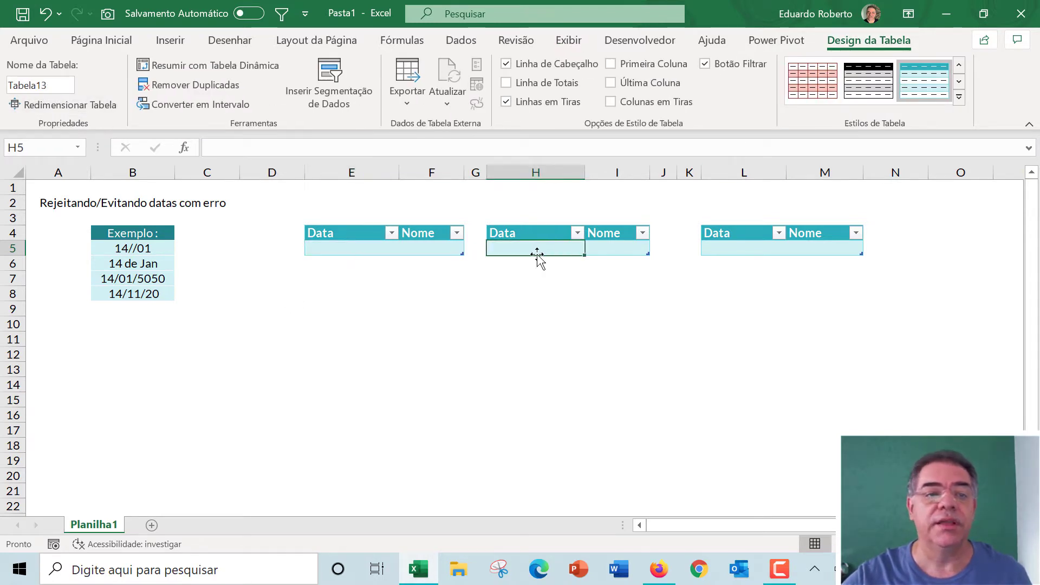
click(733, 247)
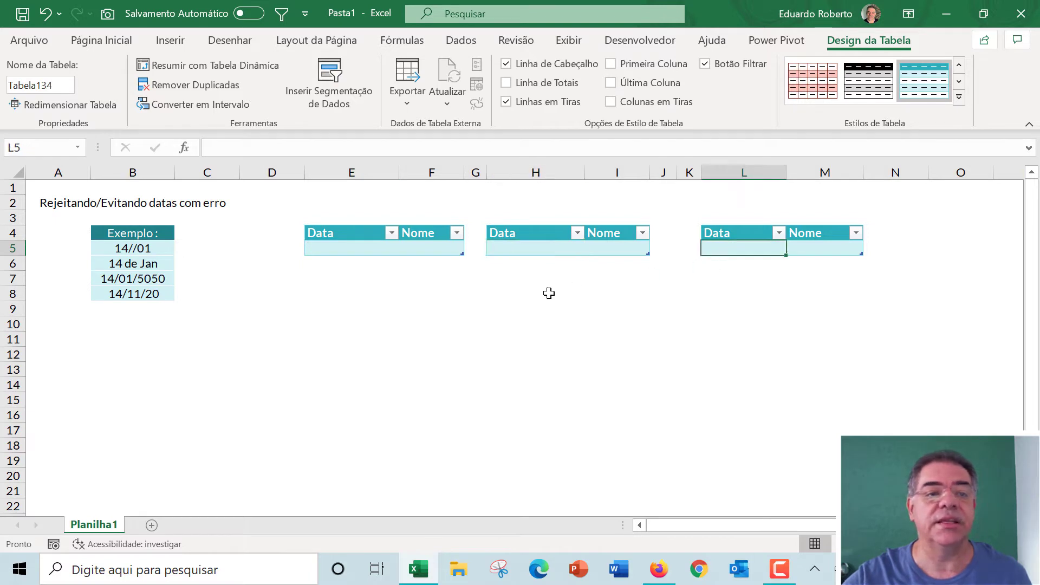
click(515, 292)
click(535, 248)
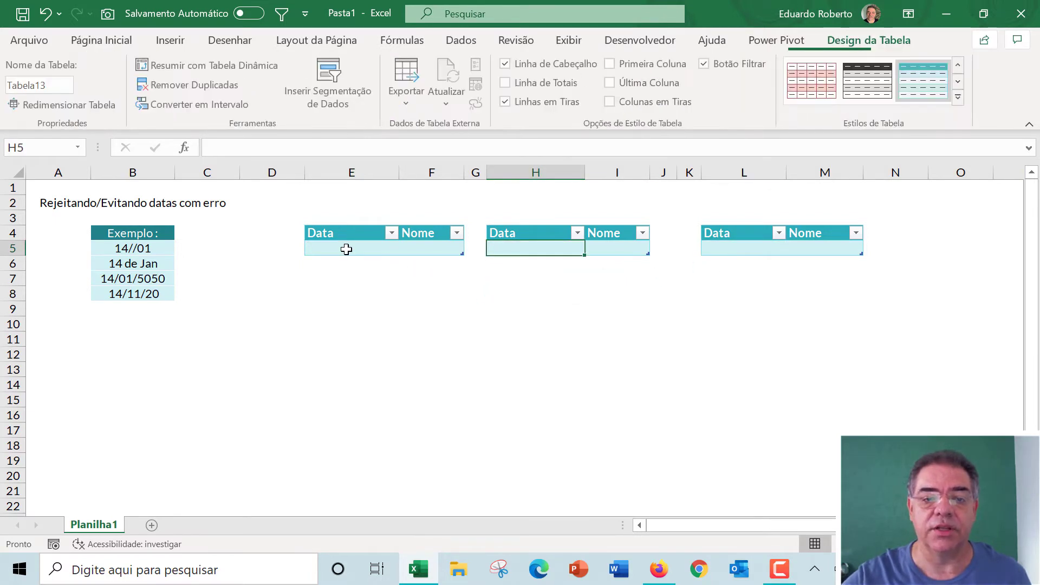
click(344, 247)
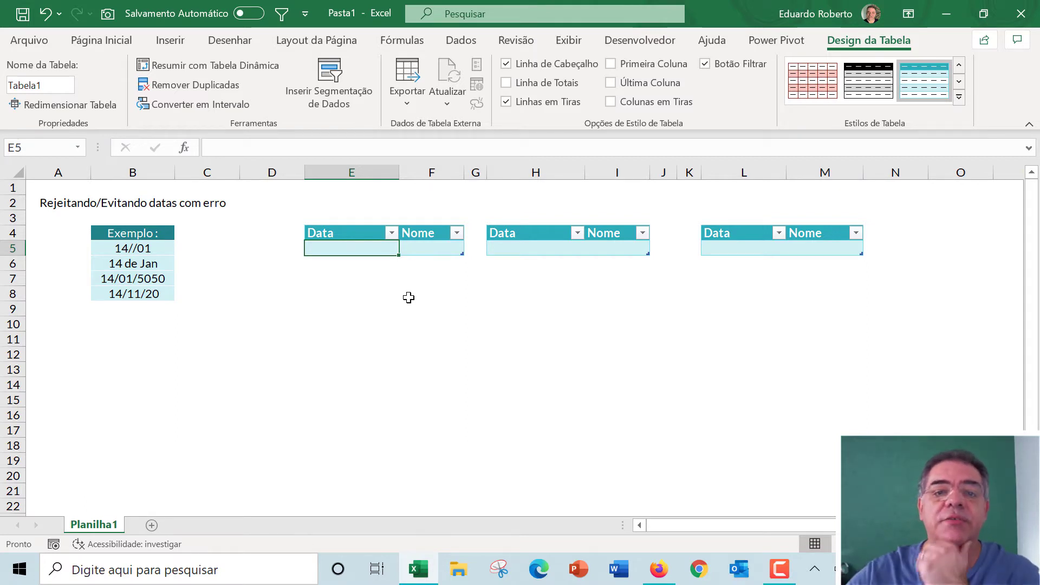
Add a data validation rule to E5 that allows only a date (Data) greater than (é maior do que) 01/01/2020.
click(460, 40)
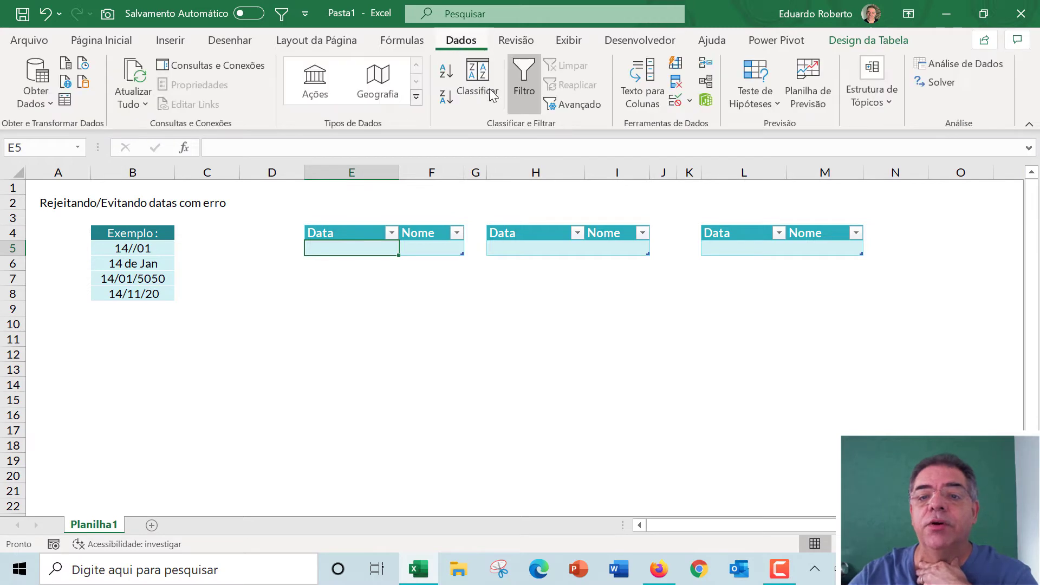
click(687, 100)
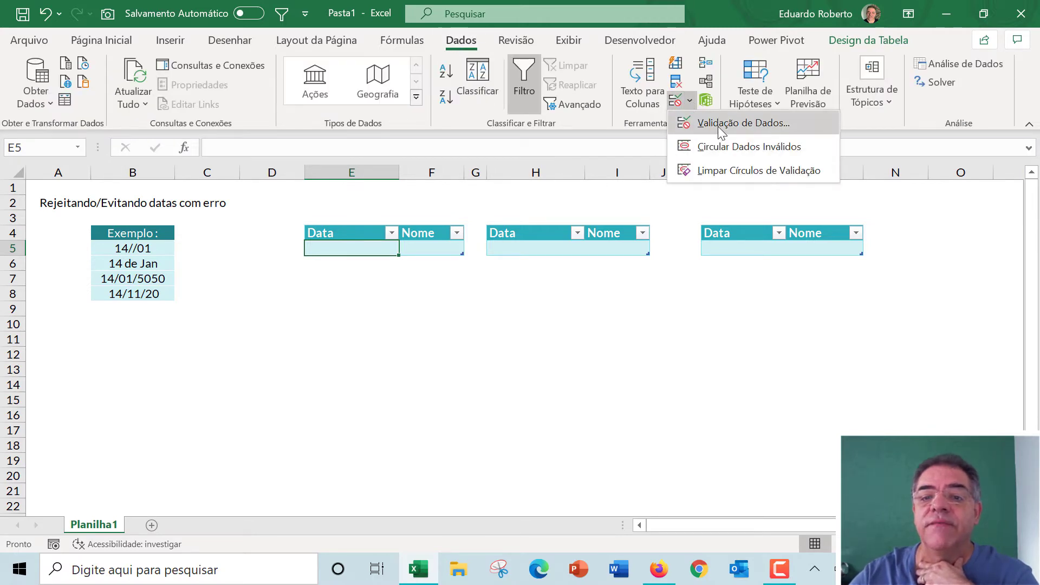
click(721, 124)
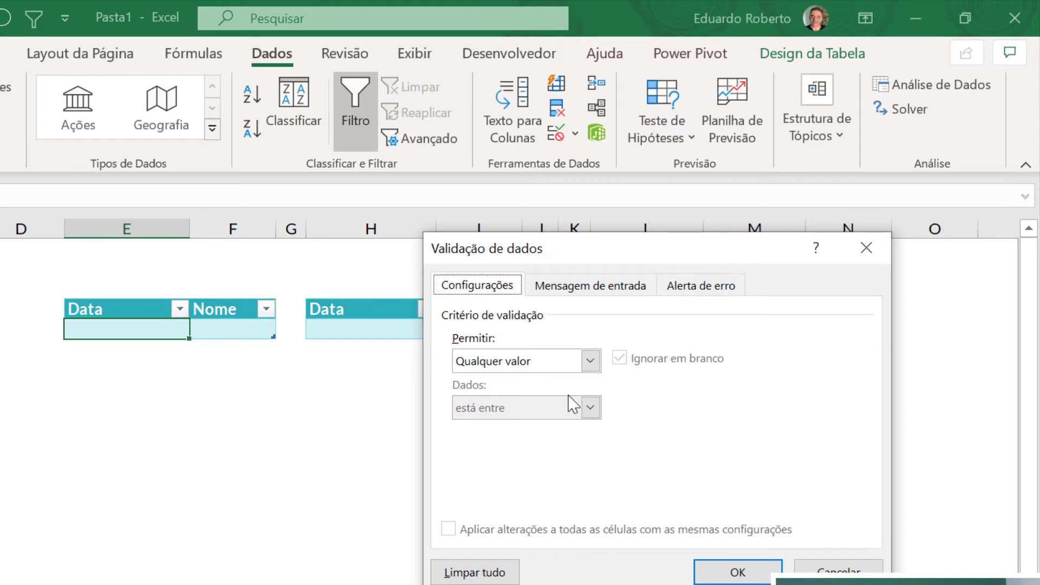
click(590, 361)
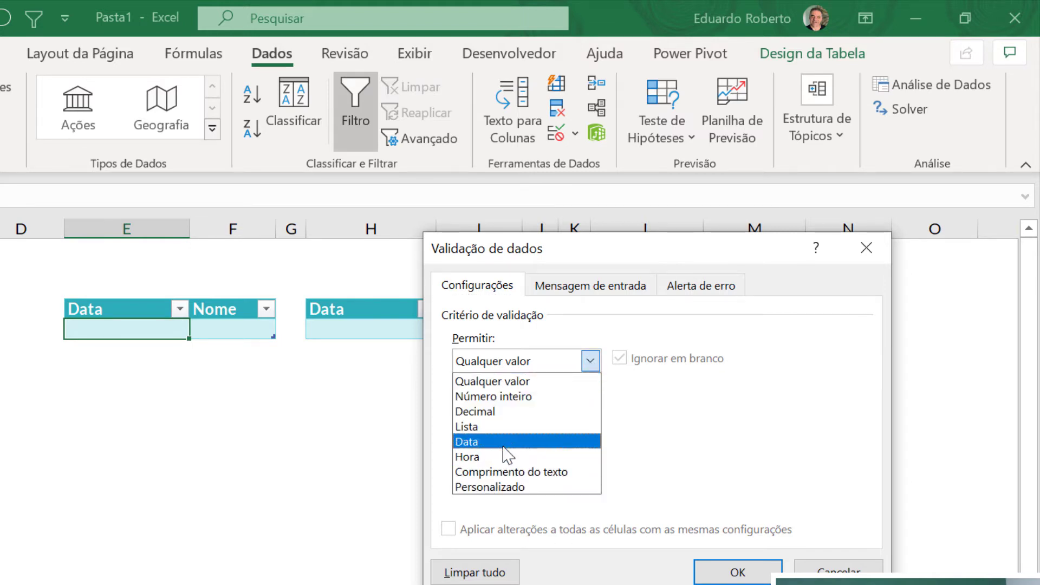
click(465, 442)
click(592, 409)
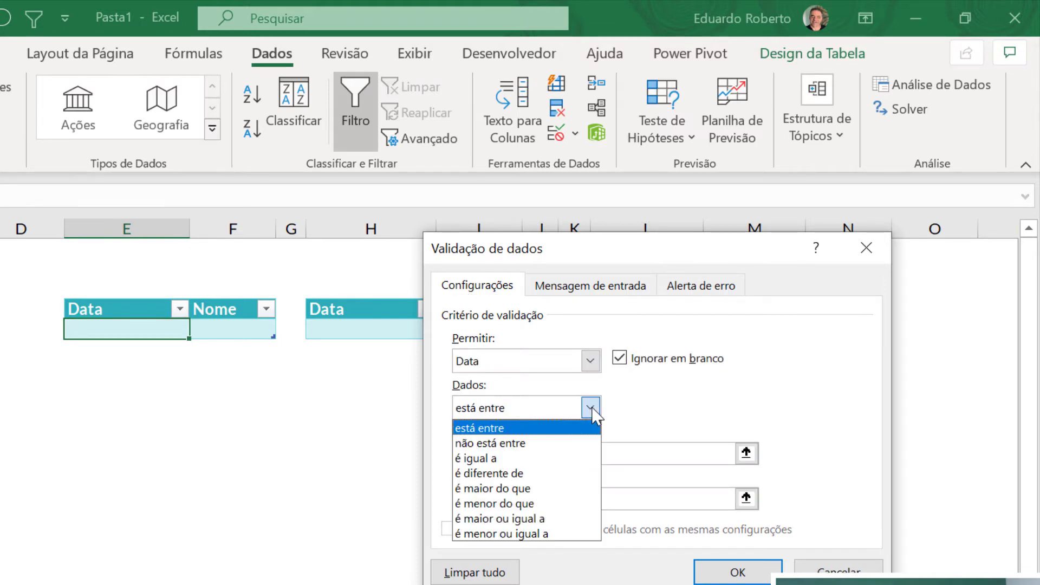
click(536, 489)
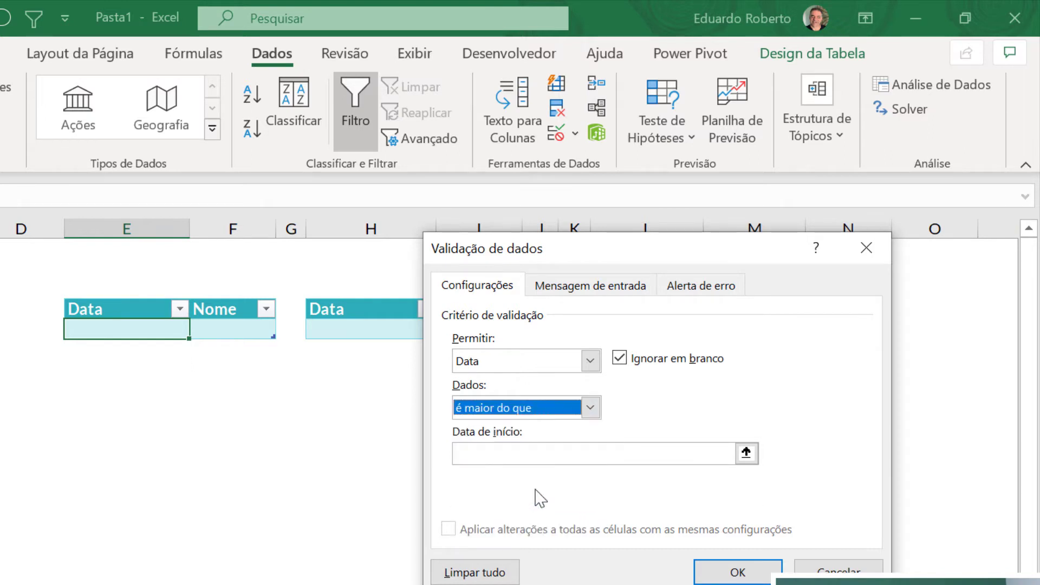
click(498, 457)
text(01/)
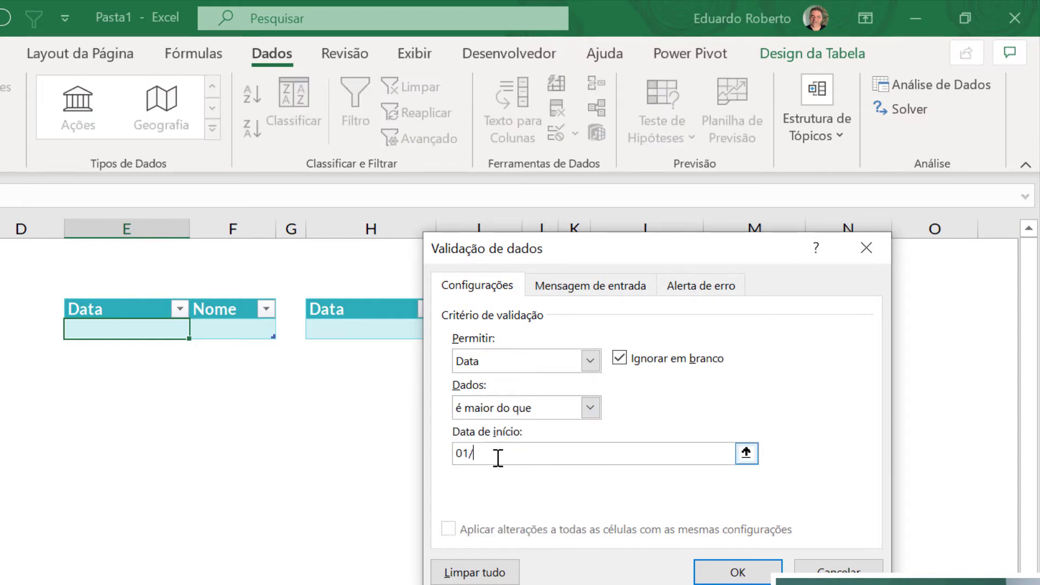
text(01/2020)
click(736, 569)
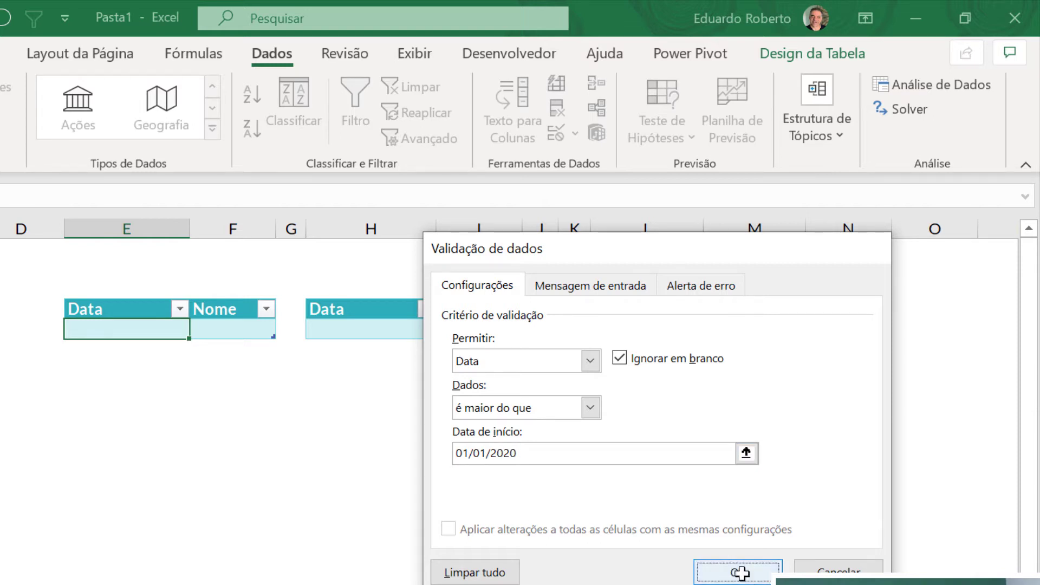
Test the validation by trying to enter 01/01/2019 in E5, and return to editing the cell.
click(334, 483)
click(109, 331)
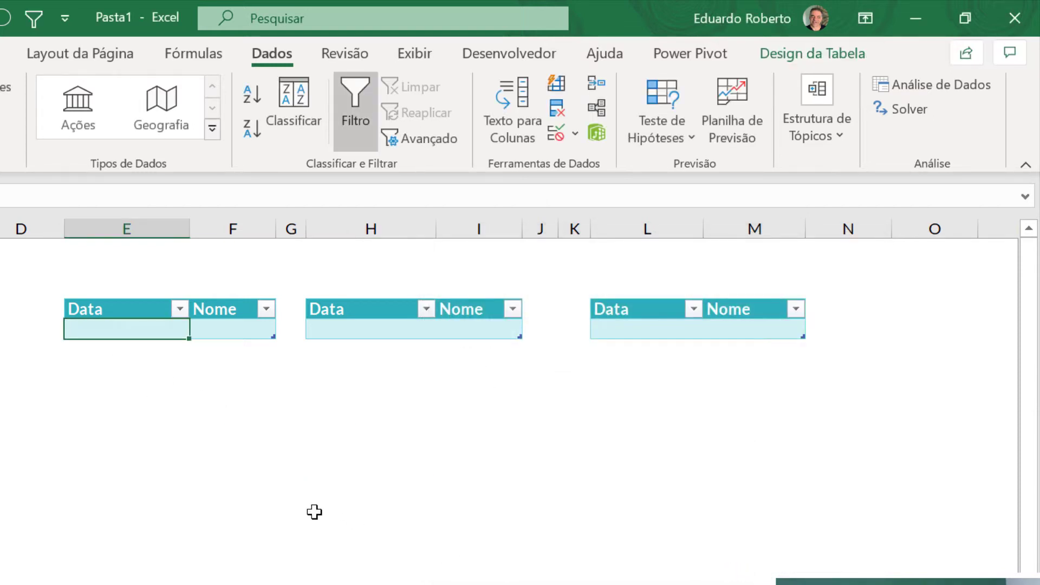
text(01/)
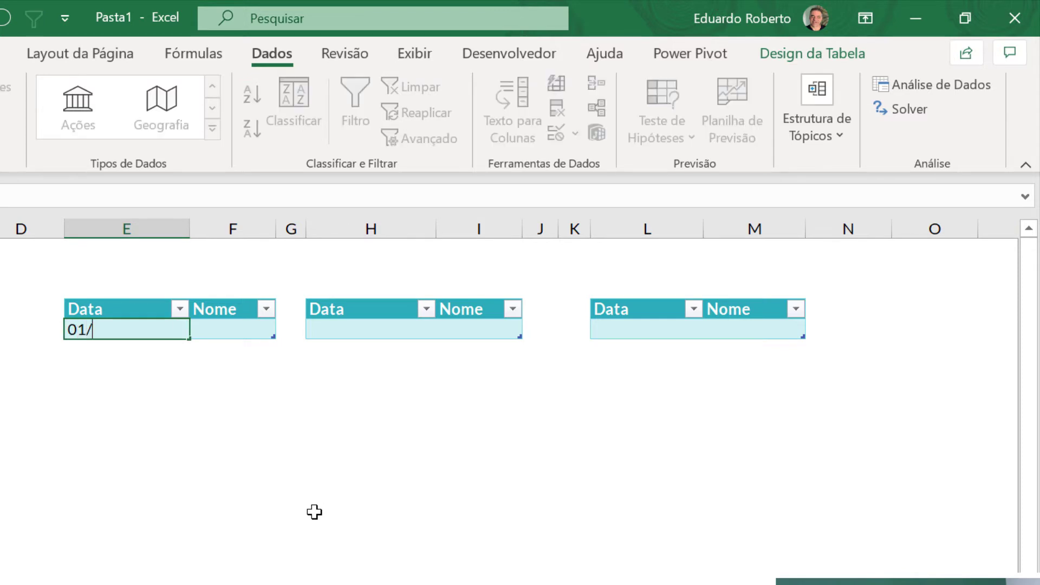
text(01/2019)
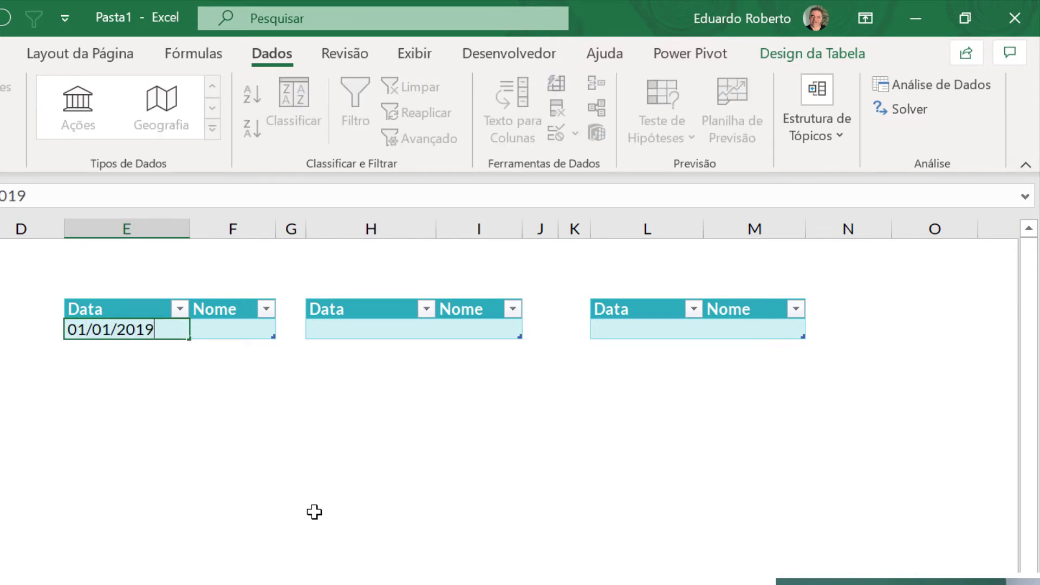
key(Return)
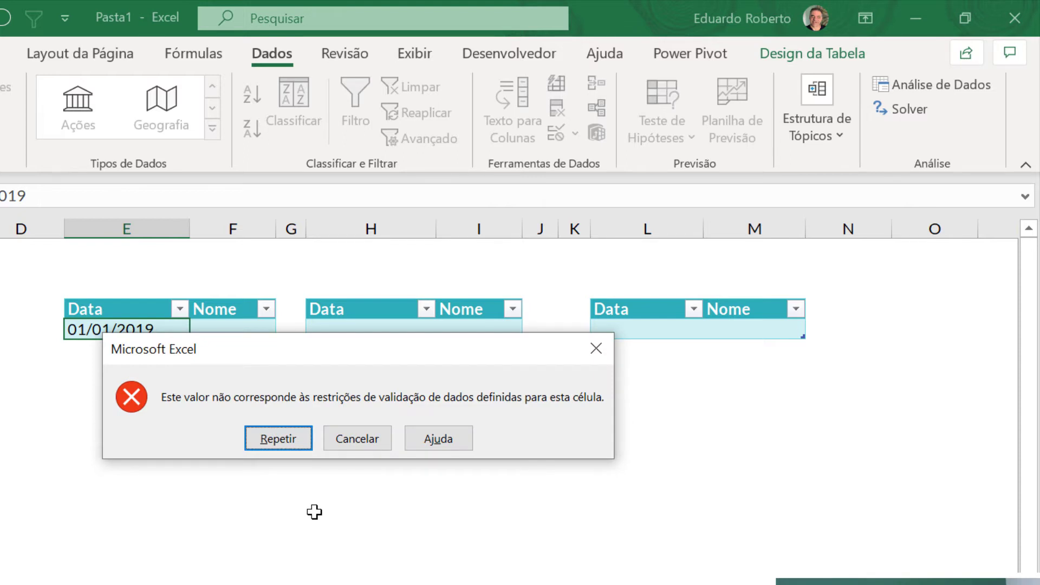
key(Return)
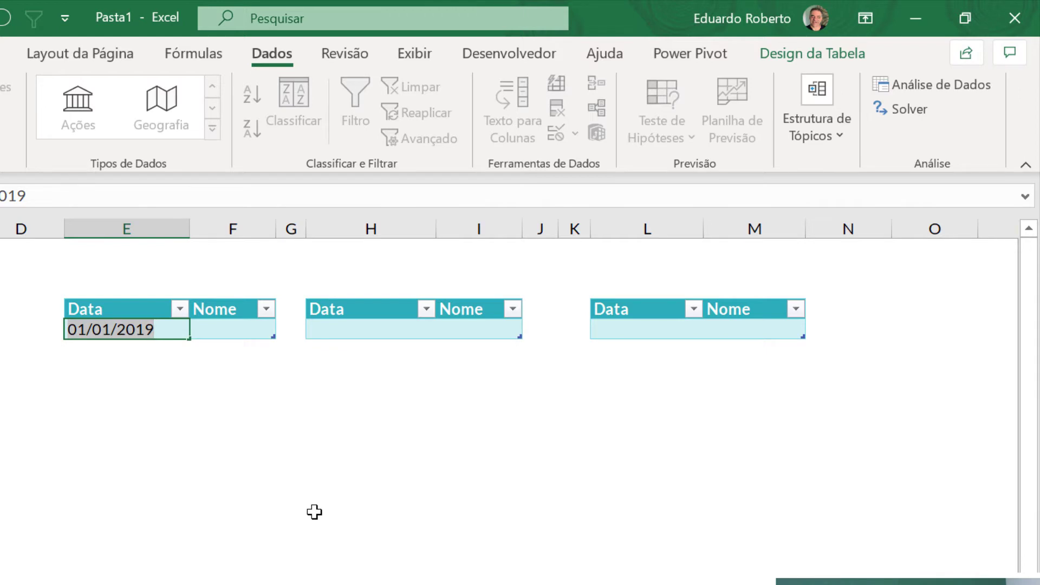
Try to enter the malformed dates 14//01 and 14 de Jan in E5, one after the other.
text(14//01)
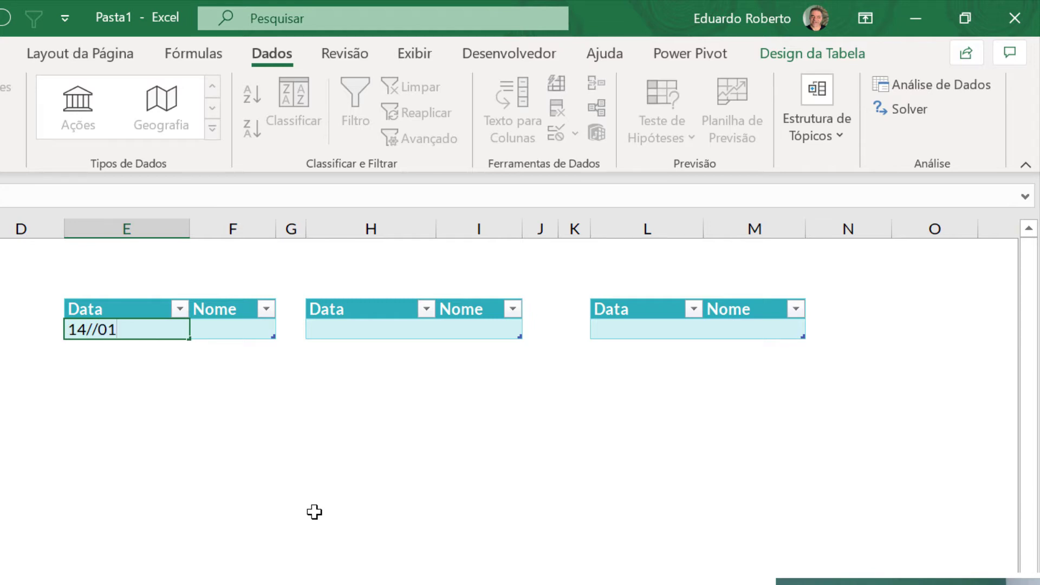
key(Return)
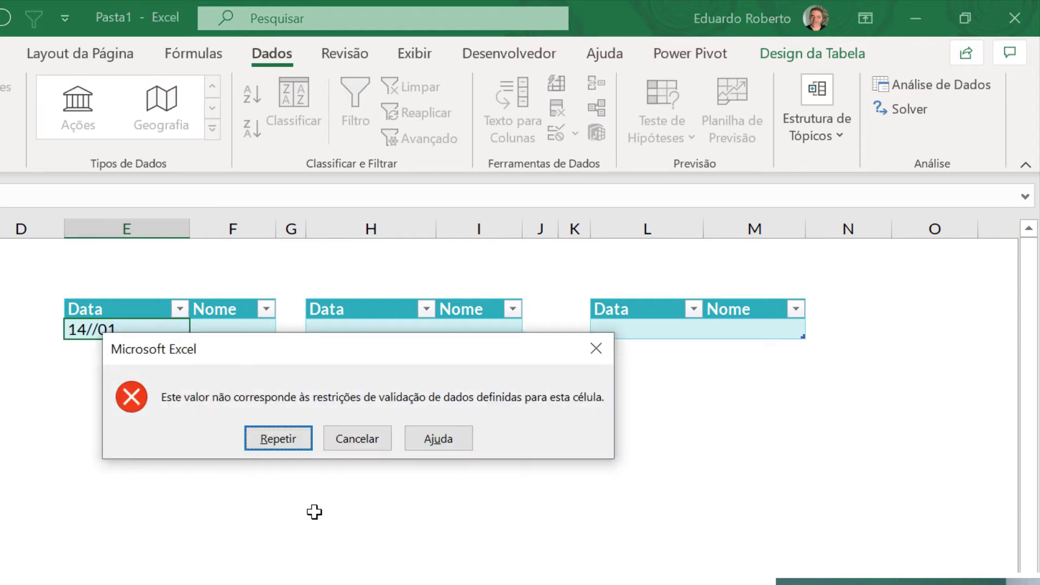
key(Return)
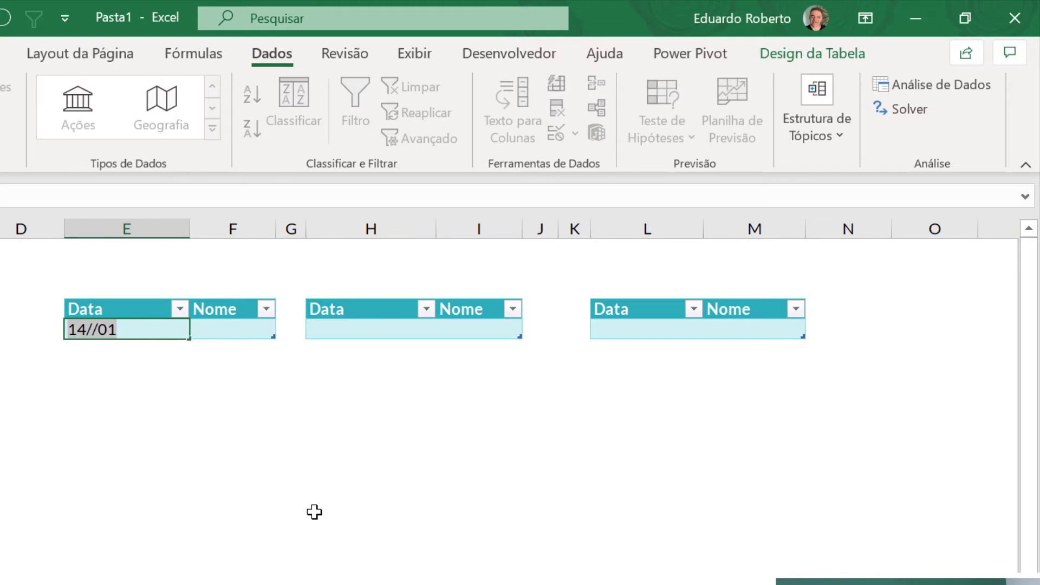
text(14 de Jan)
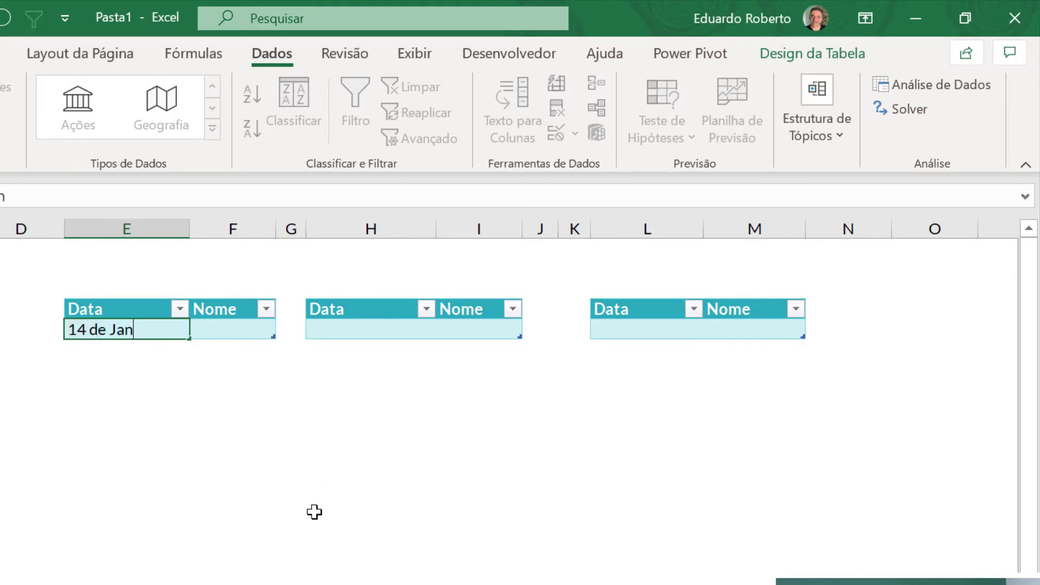
key(Return)
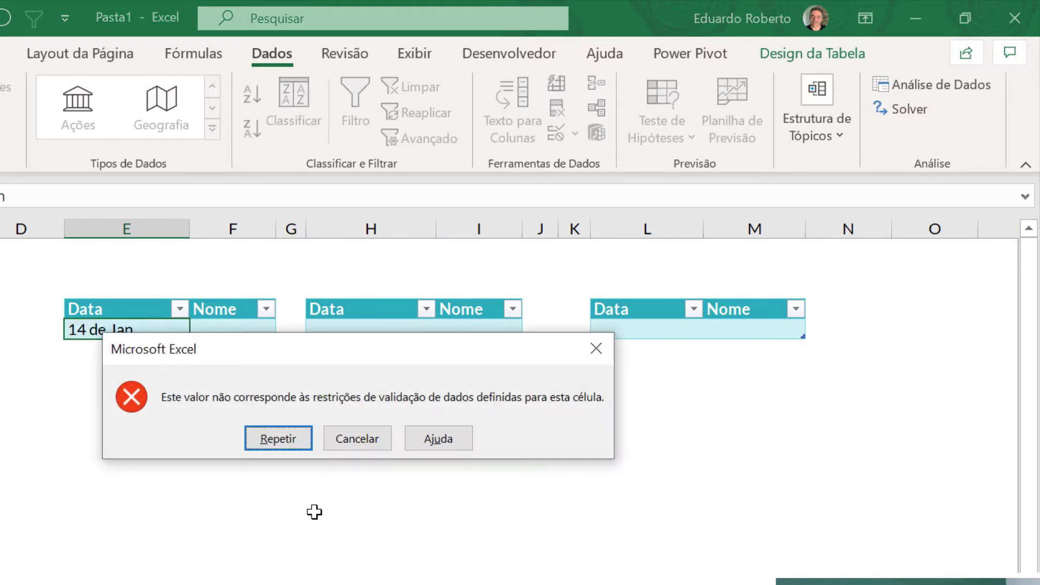
key(Return)
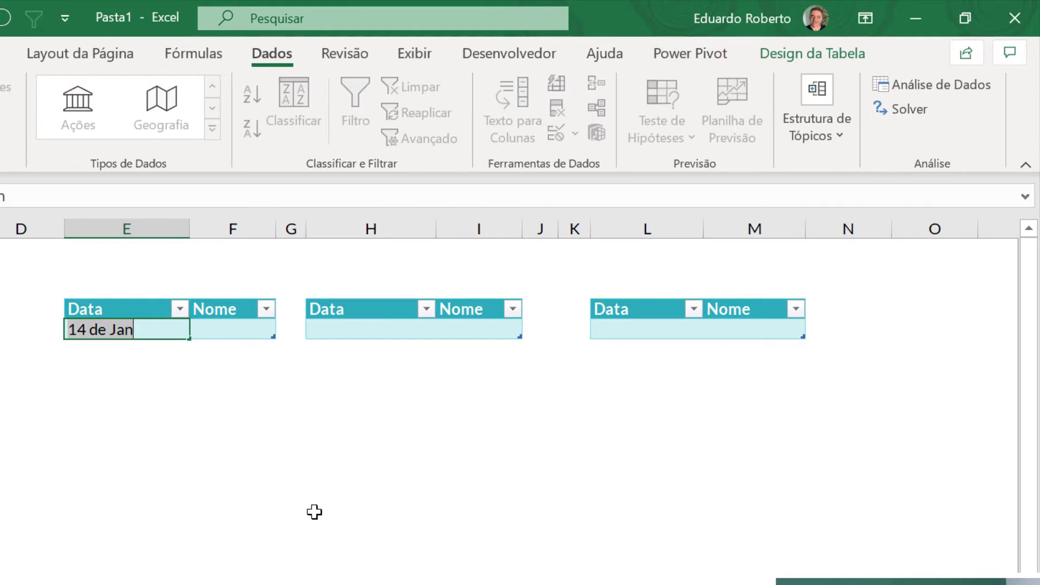
Enter the far-future date 14/01/5050 in E5 to test the rule.
text(14/01)
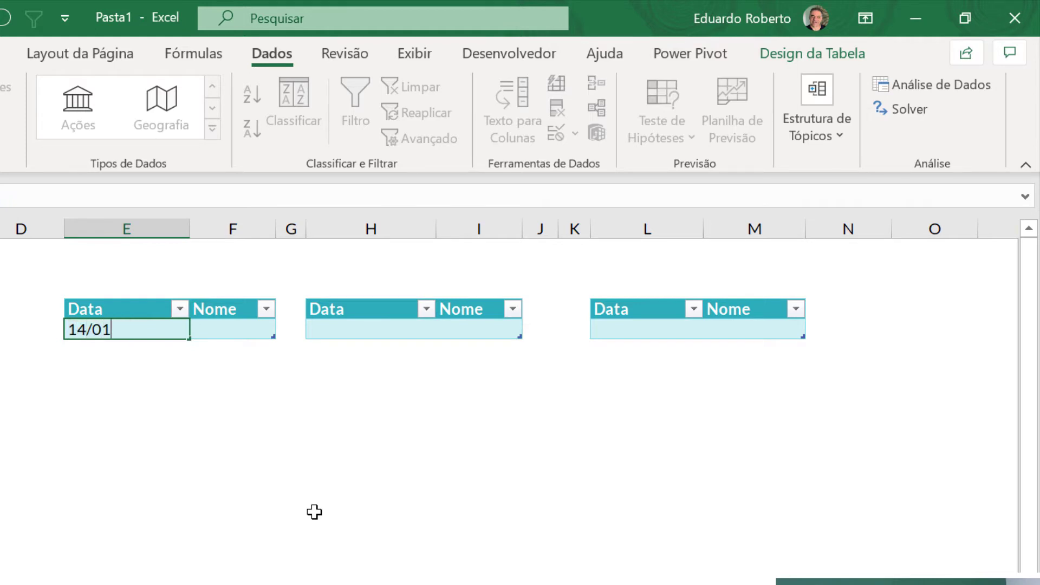
text(/5050)
key(Return)
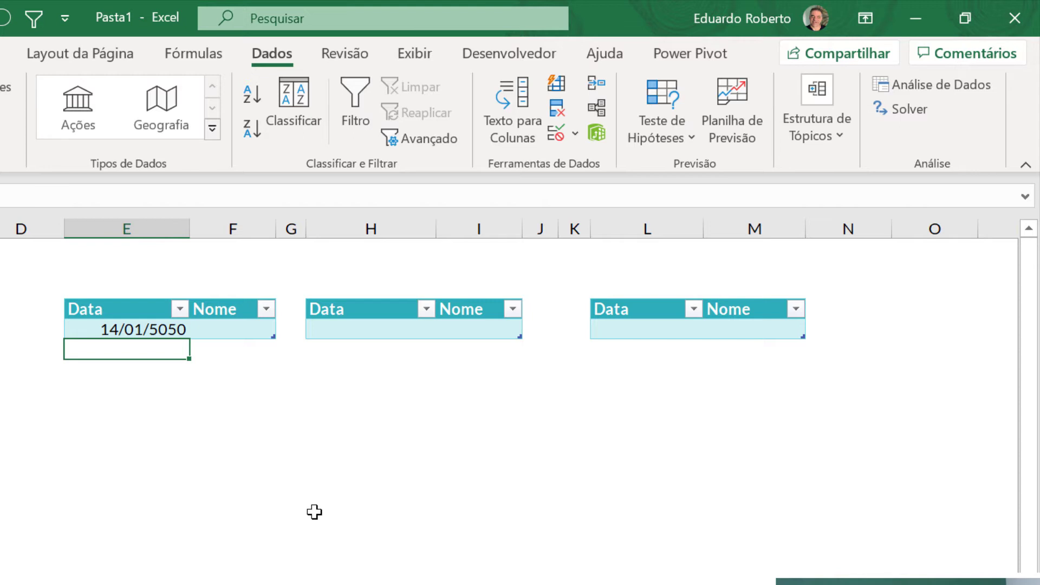
Try to replace the date in E5 with 14/11/20.
key(Up)
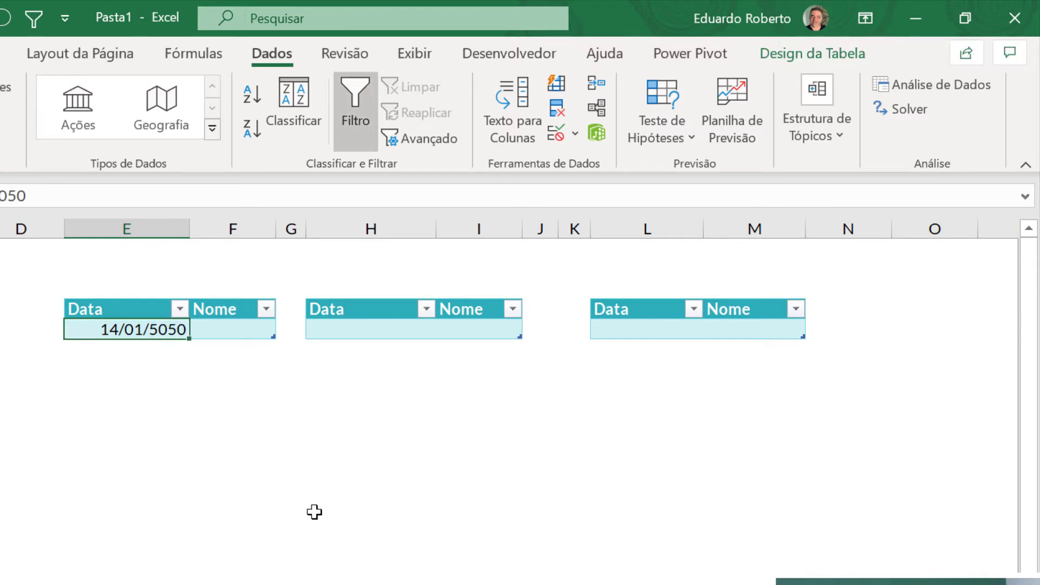
key(BackSpace)
text(14/1)
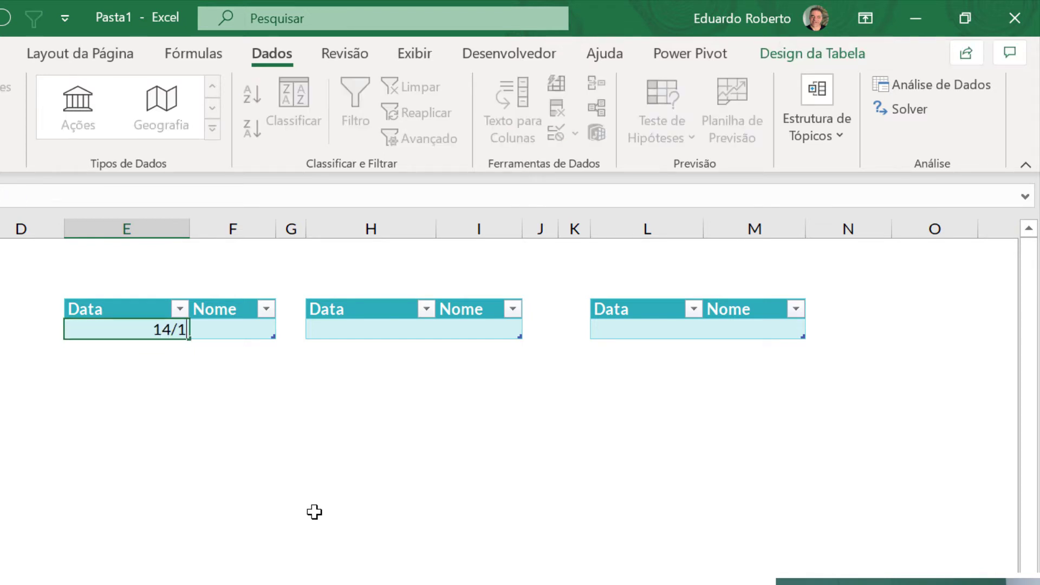
text(1/20)
key(Return)
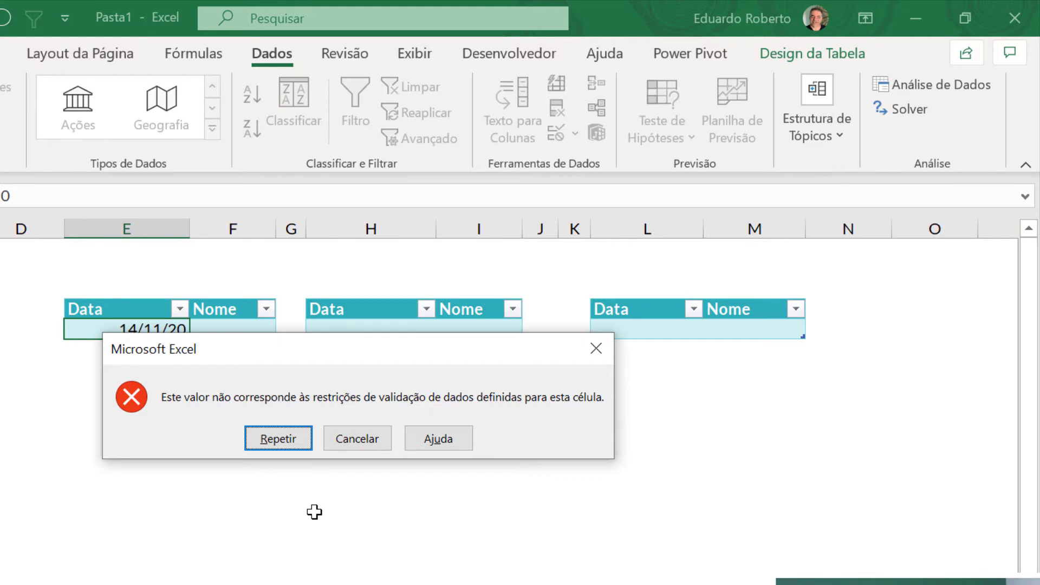
Change the date validation on E5 to allow only dates between =hoje()-30 and =hoje()+30.
key(Escape)
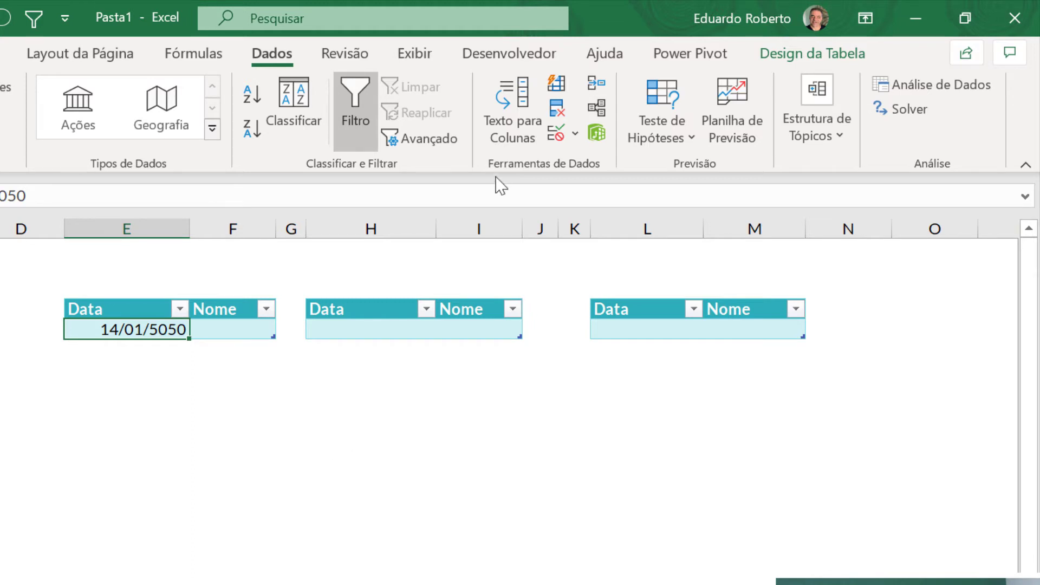
click(574, 132)
click(598, 164)
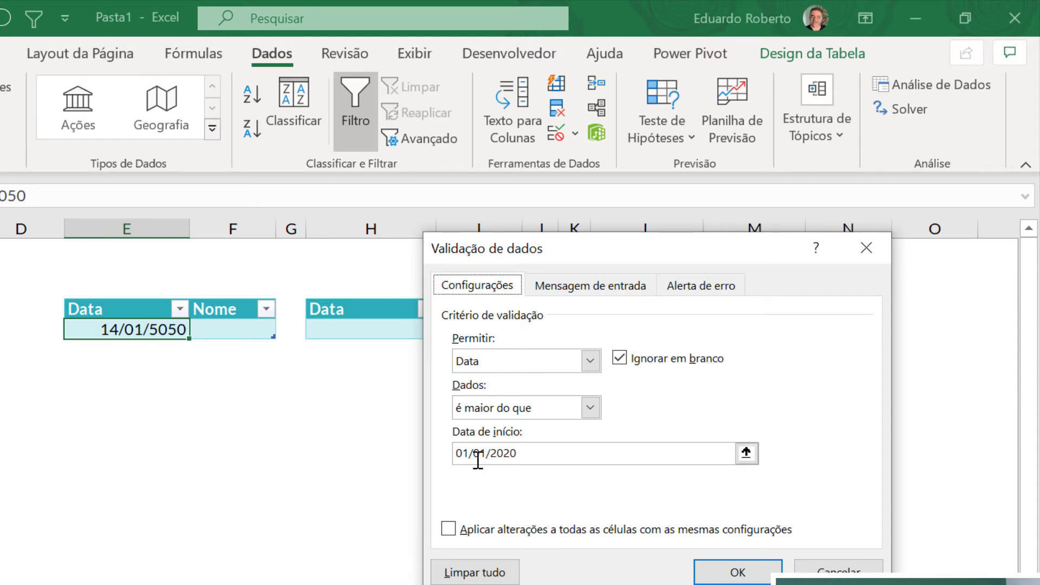
click(590, 408)
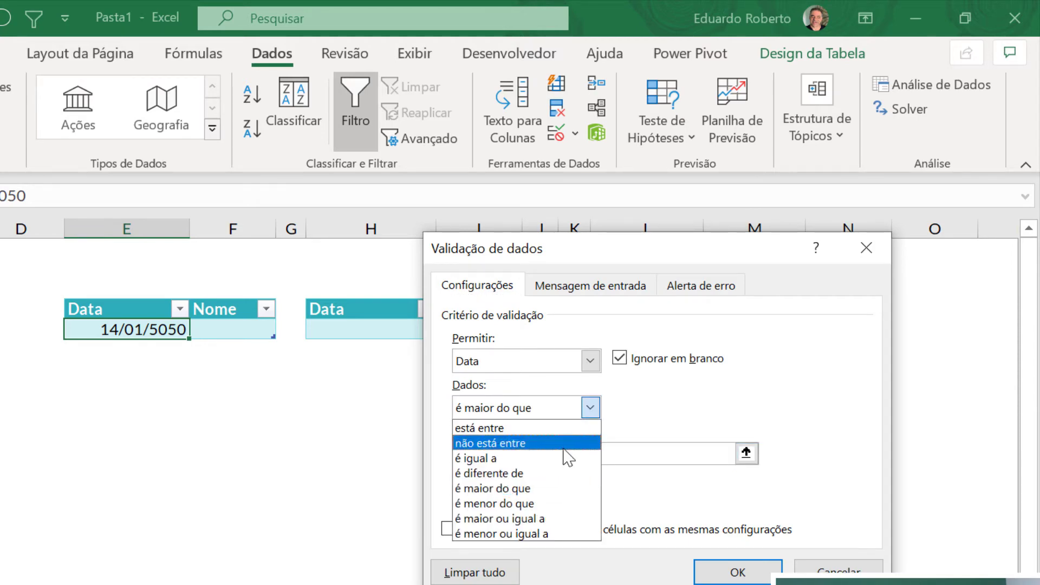
click(548, 428)
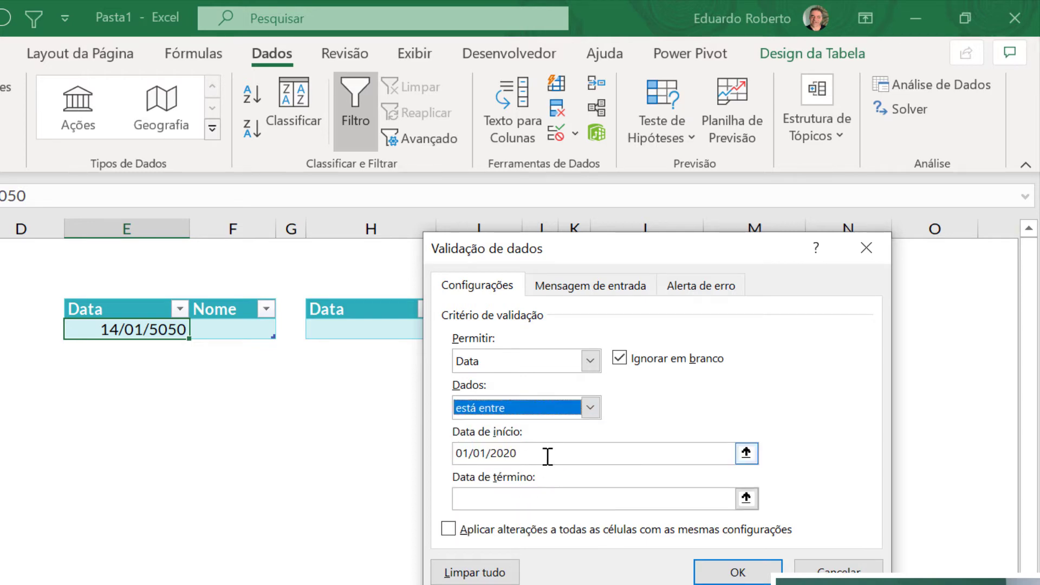
click(548, 454)
text(=)
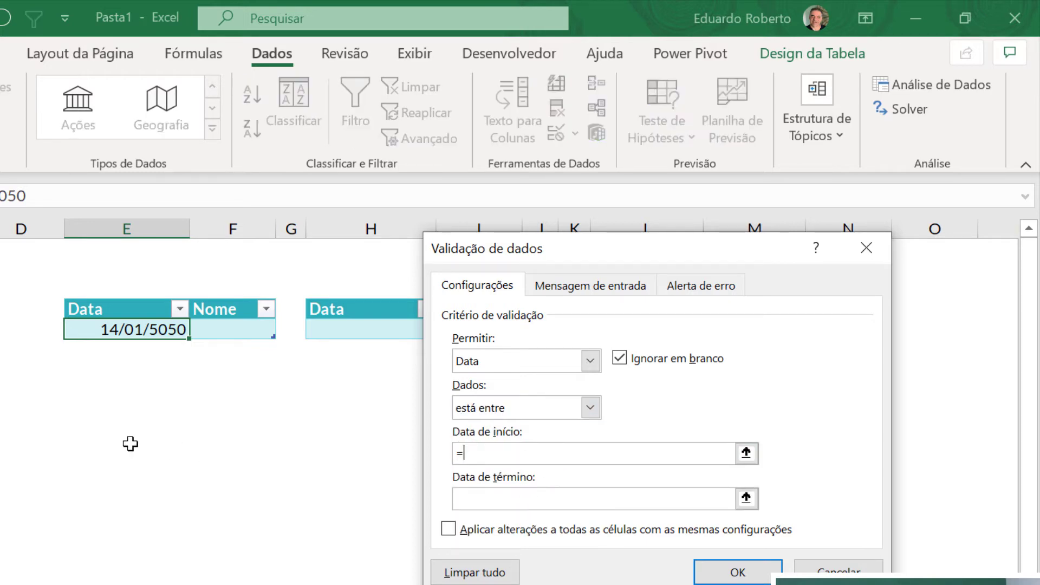
text(hoje()-30)
click(504, 493)
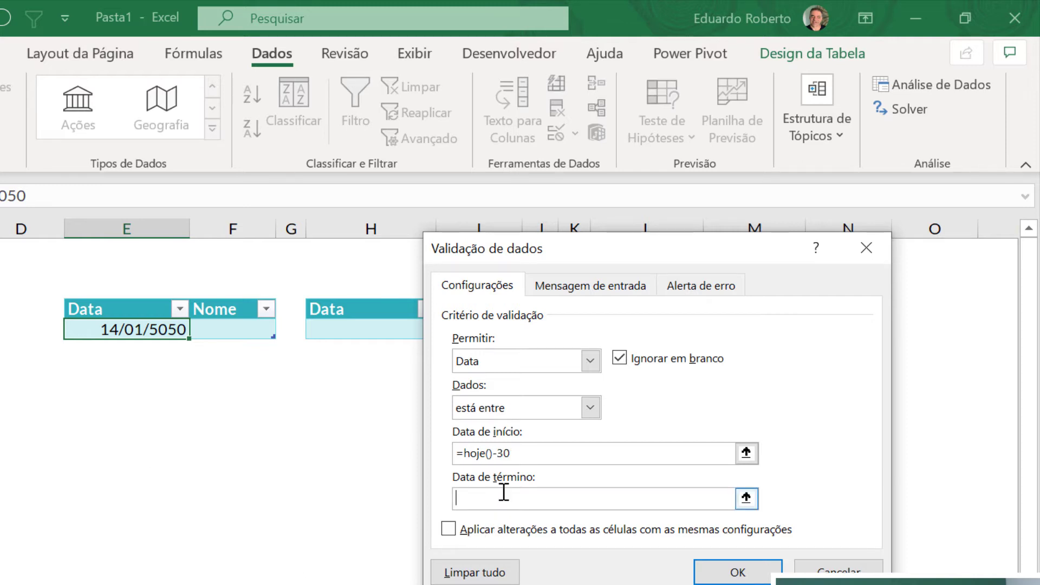
text(=hoje()+30)
click(737, 570)
Test the lower limit by trying to enter 13/10/20 and 14/10/20 in E5, one after the other.
click(187, 487)
click(150, 409)
click(117, 329)
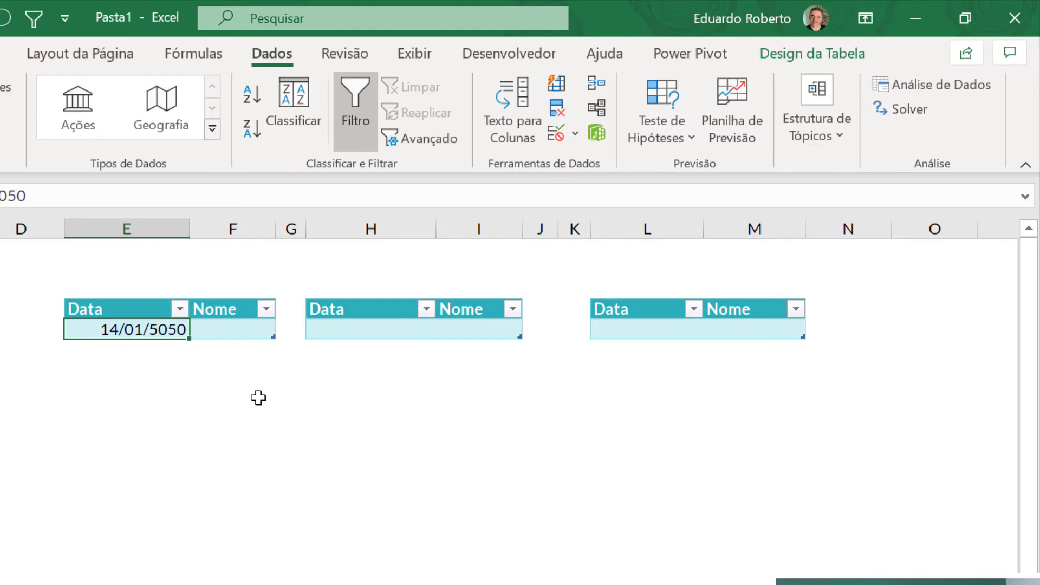
text(13/10/2)
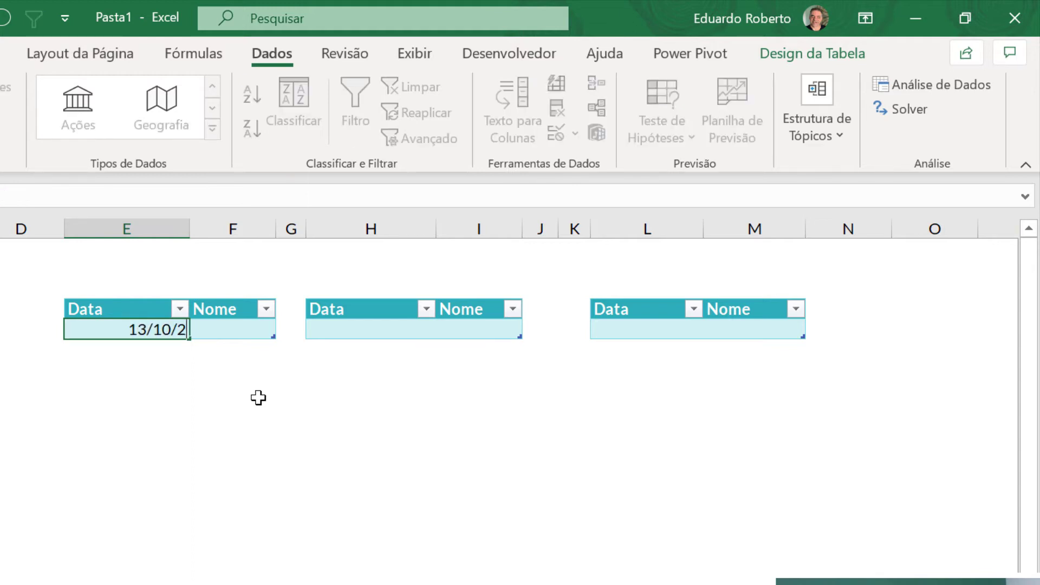
text(0)
key(Return)
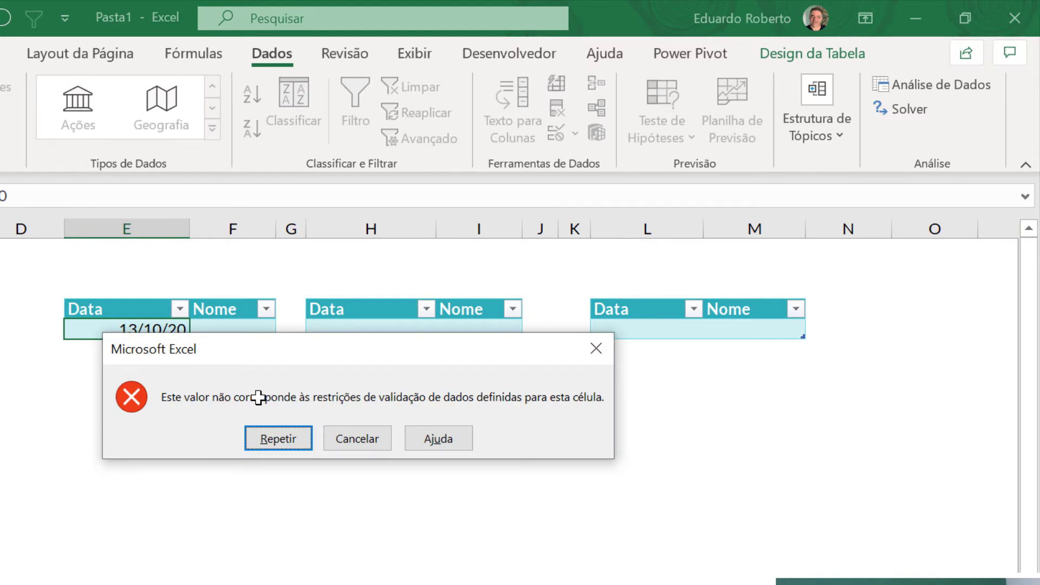
key(Escape)
text(14)
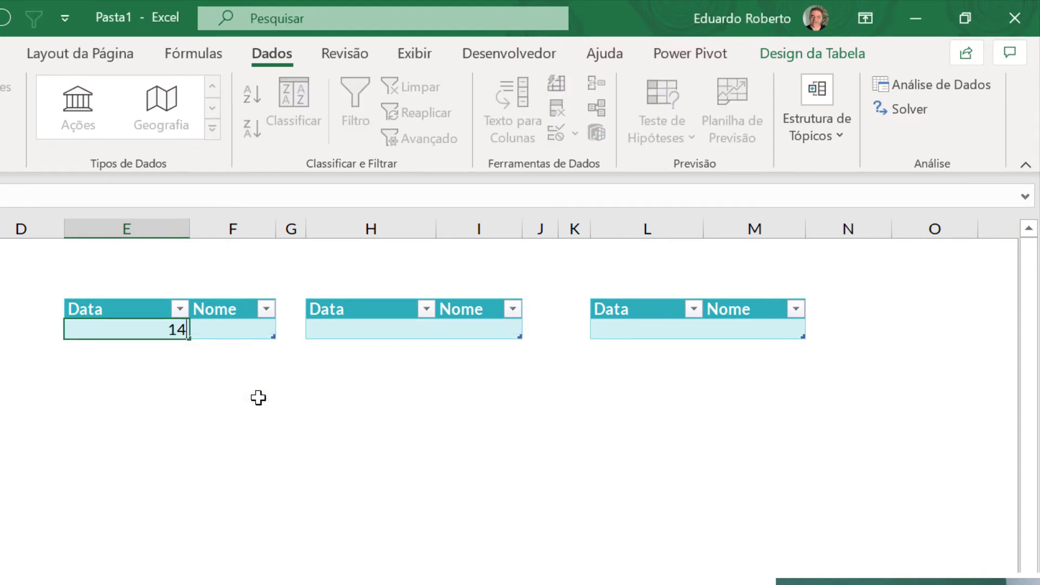
text(/10/20)
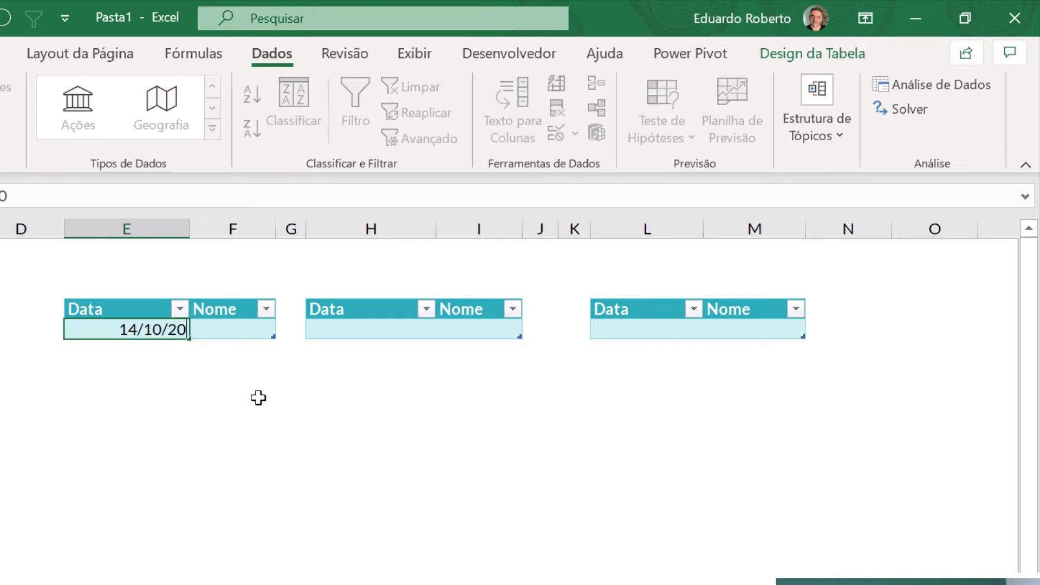
key(Return)
key(Escape)
Enter the boundary dates 15/10/20 and 14/12/2020 in E5, one after the other, to test the allowed range.
text(15/10/20)
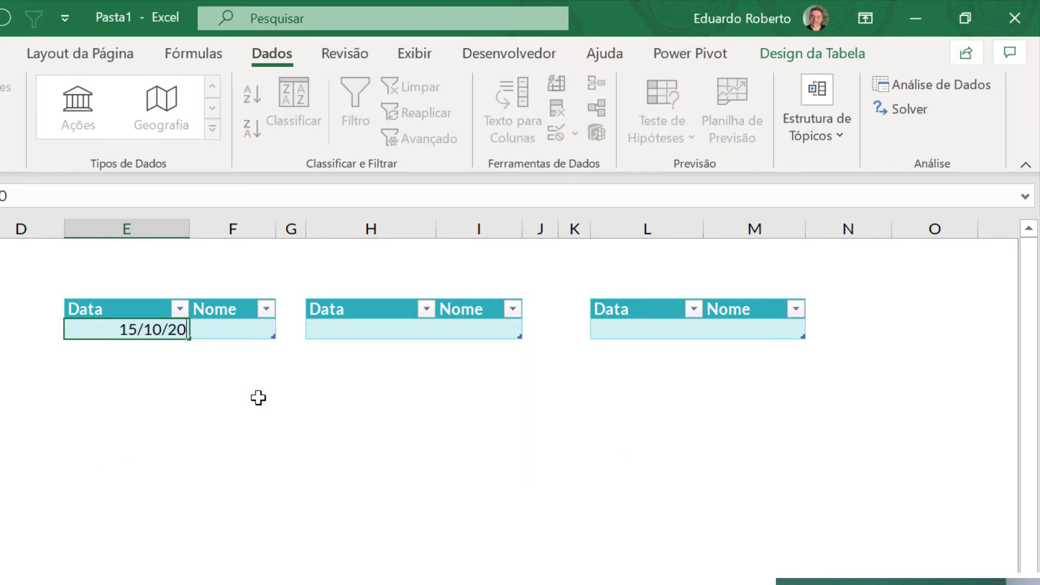
key(Return)
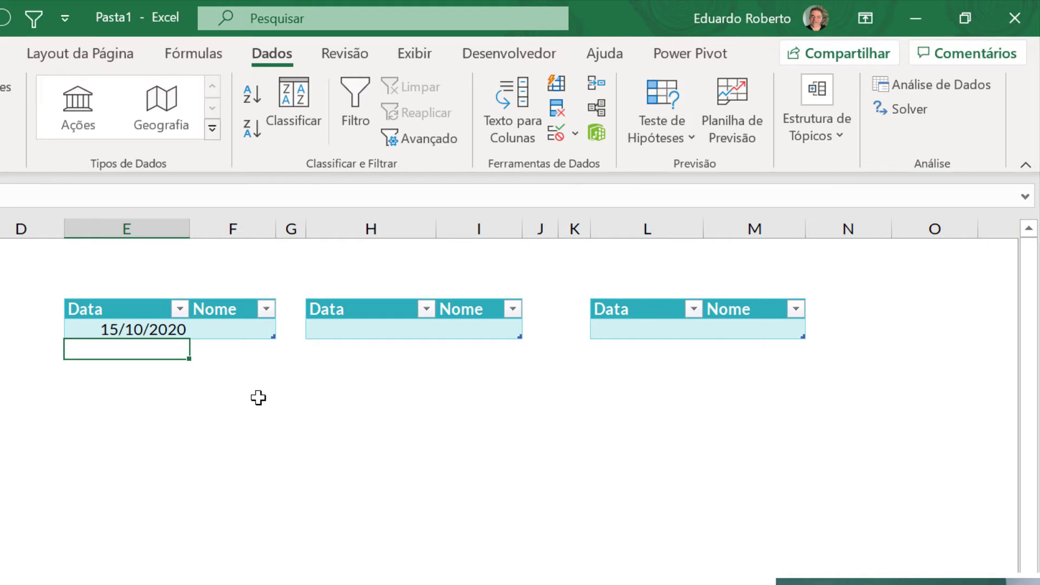
key(Up)
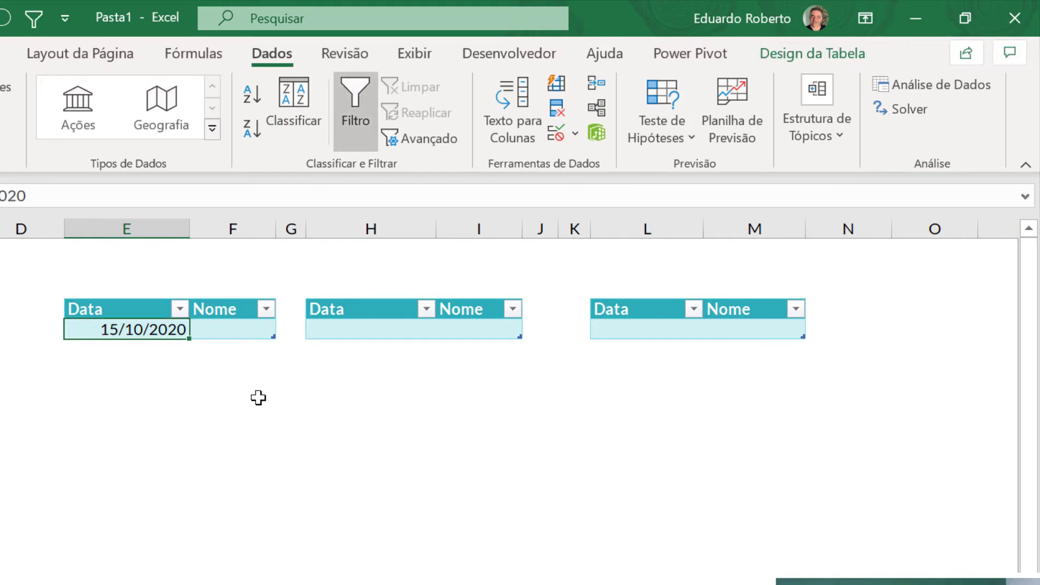
text(14/12/2020)
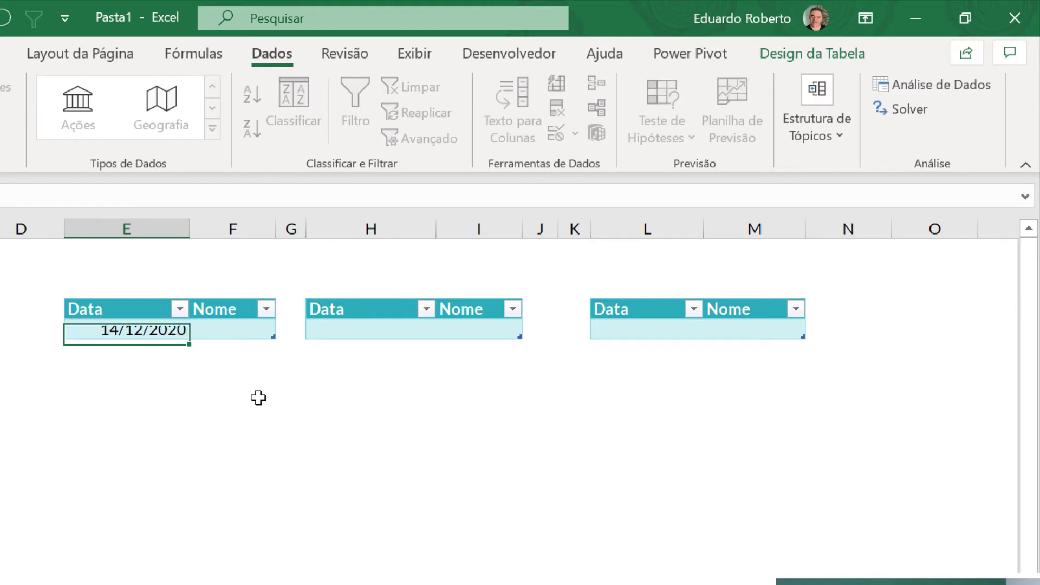
key(Return)
key(Up)
Test the upper limit by trying to enter 15/12/20 and 14/01/5050 in E5, one after the other.
text(15)
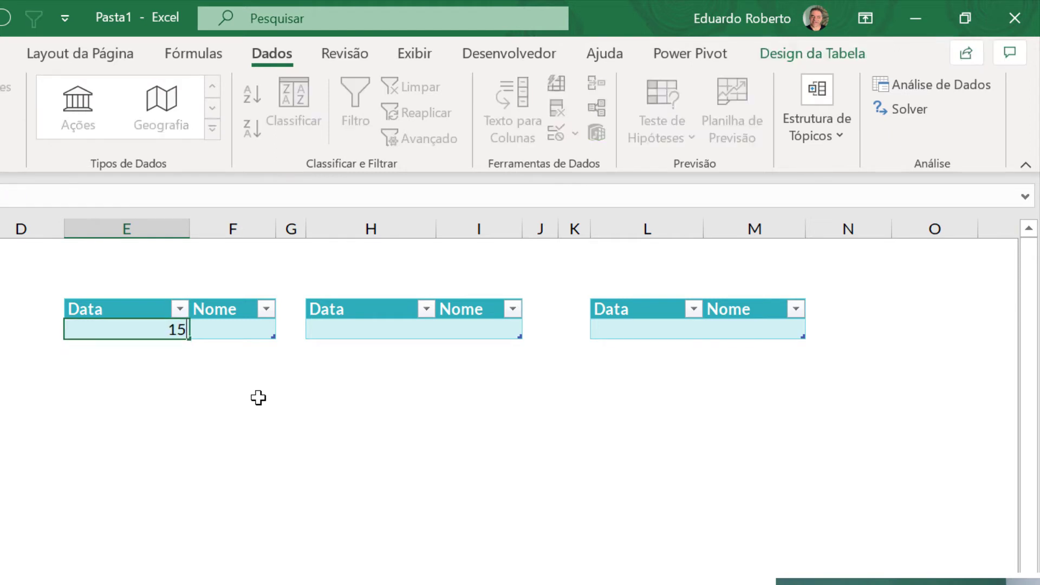
text(/12/20)
key(Return)
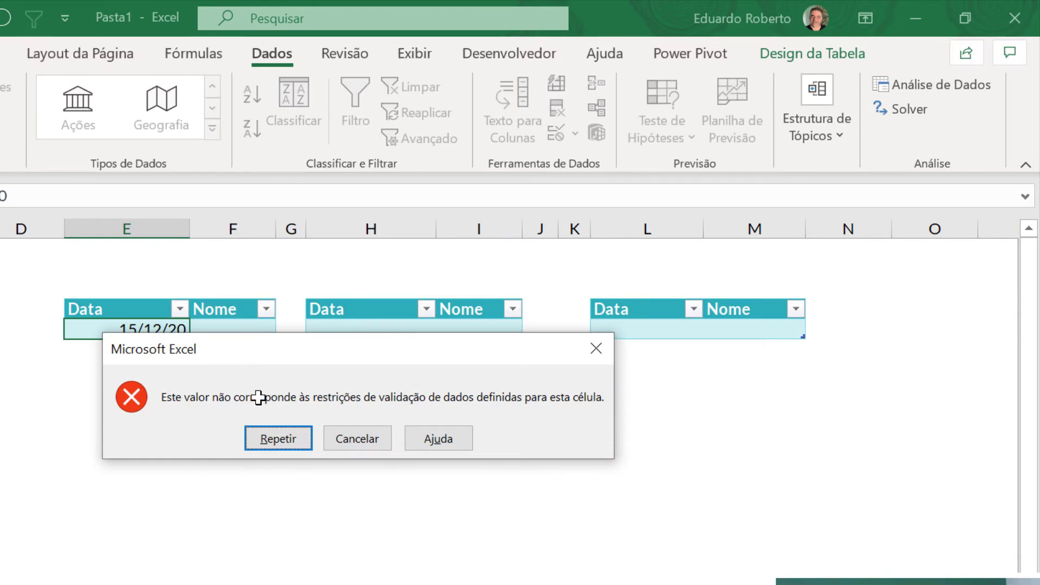
key(Escape)
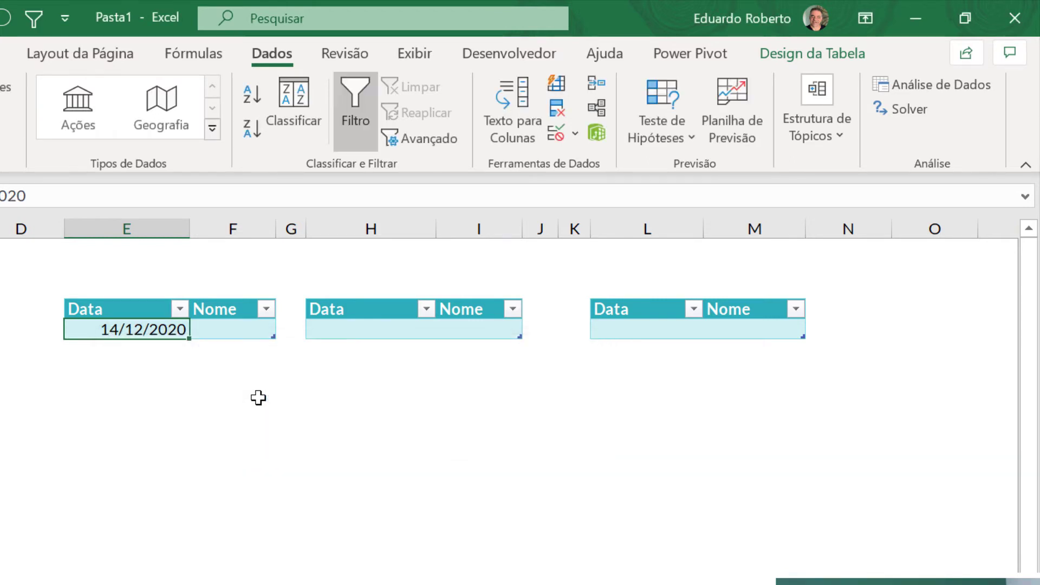
text(14/01/5)
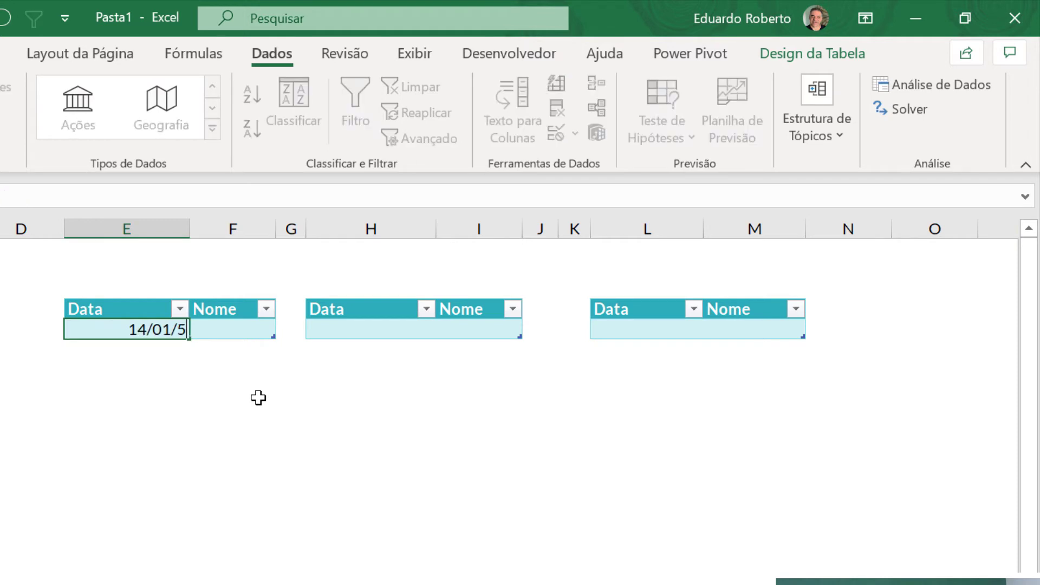
text(050)
key(Return)
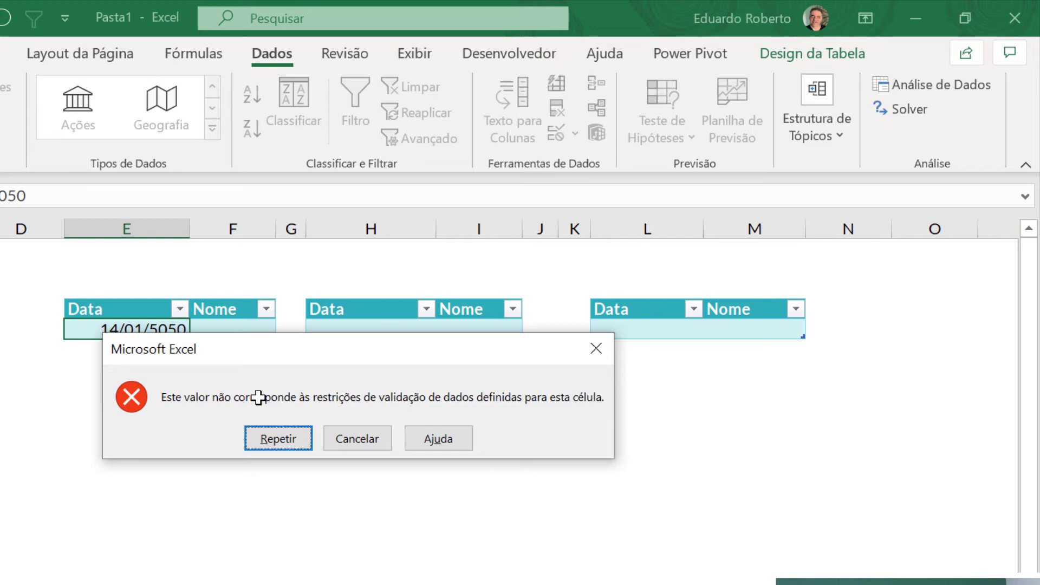
key(Escape)
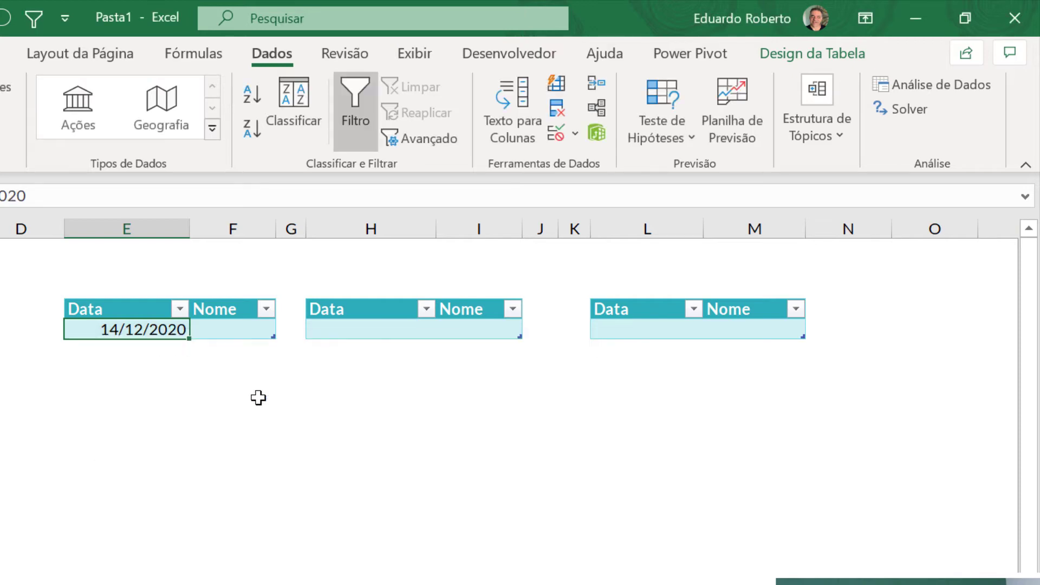
Clear the date in E5 and try to enter the malformed date 14//01 there.
key(Delete)
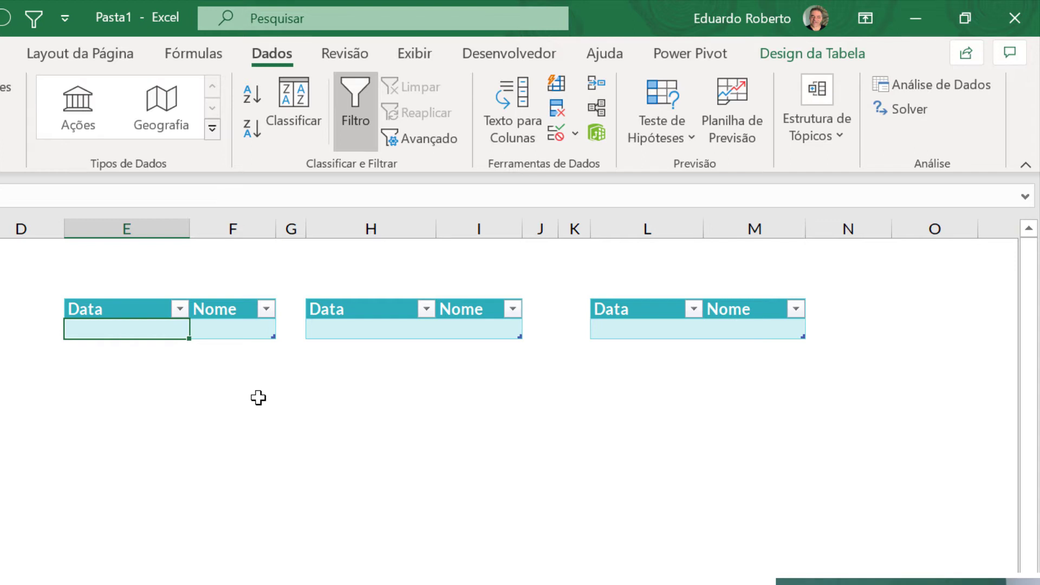
text(14//)
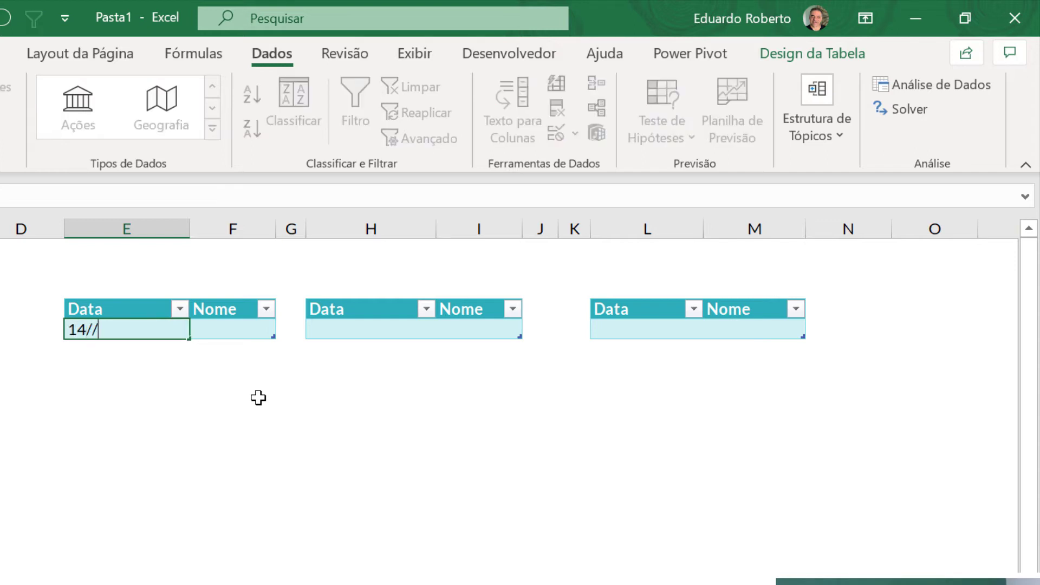
text(01)
key(Return)
key(Escape)
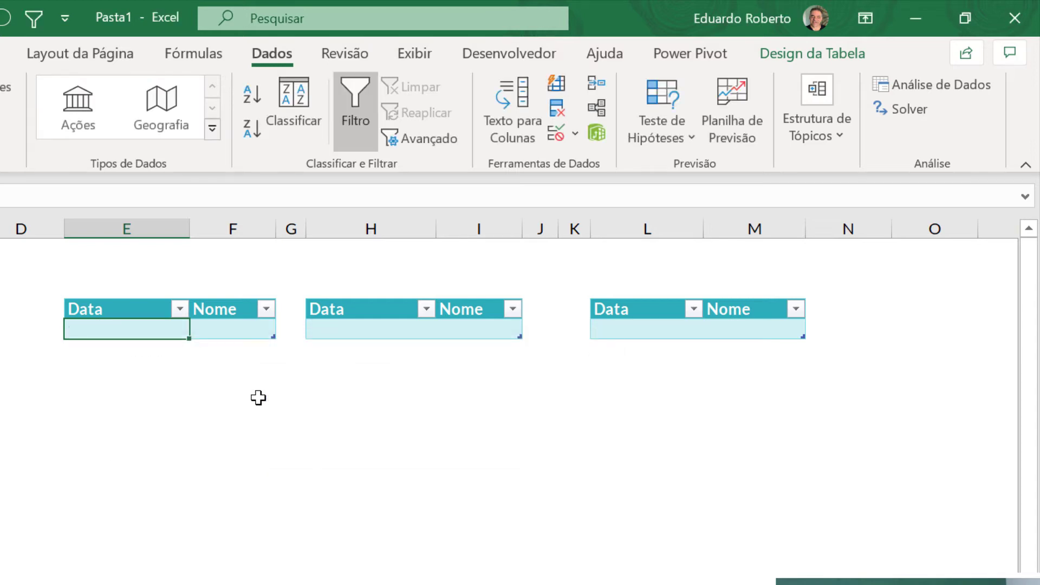
key(Right)
key(Right)
key(Right)
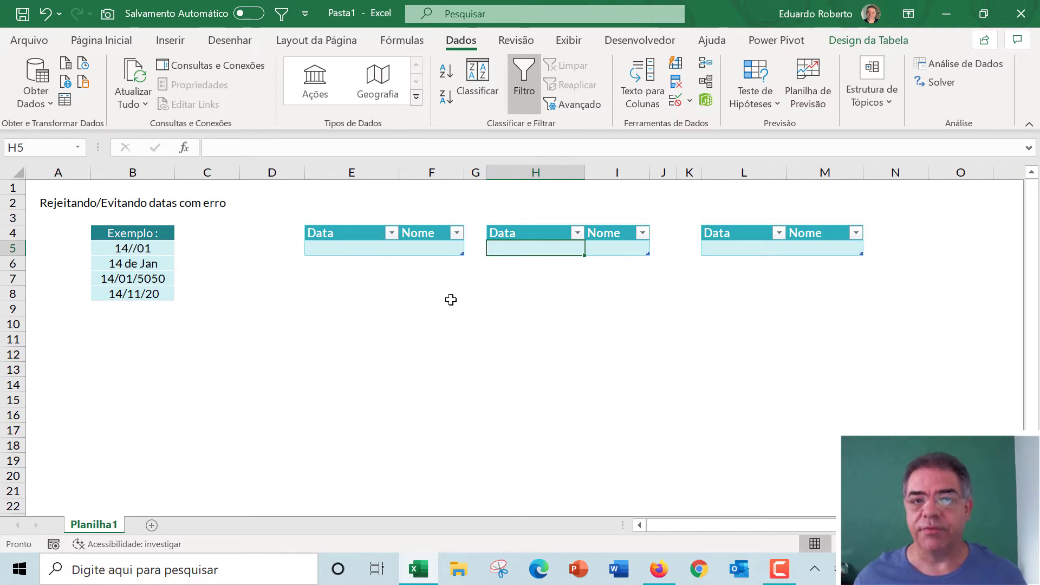
key(Down)
key(Down)
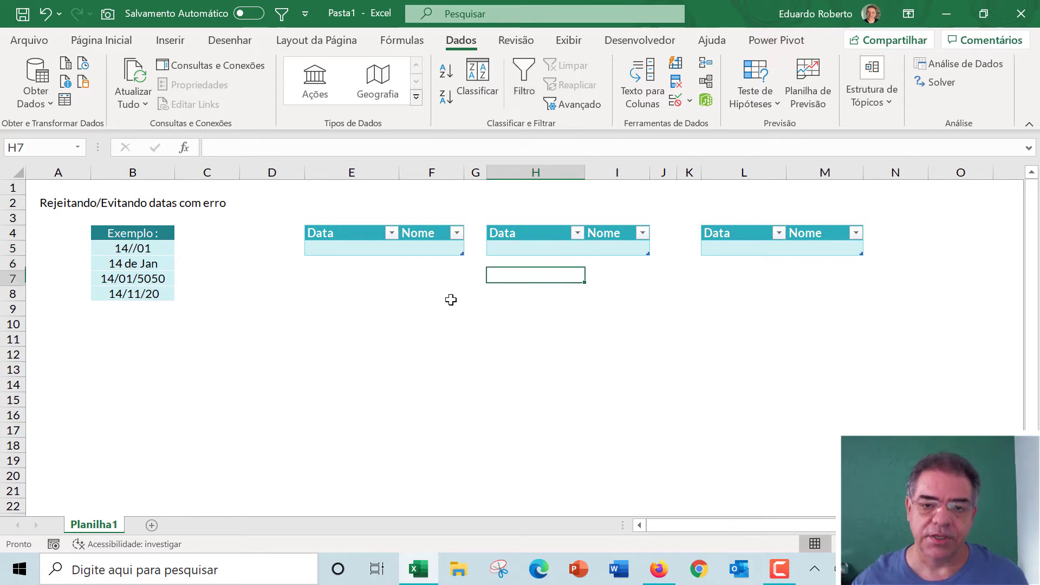
key(Down)
key(Down)
key(Down)
key(Left)
key(Left)
key(Left)
key(Right)
key(Right)
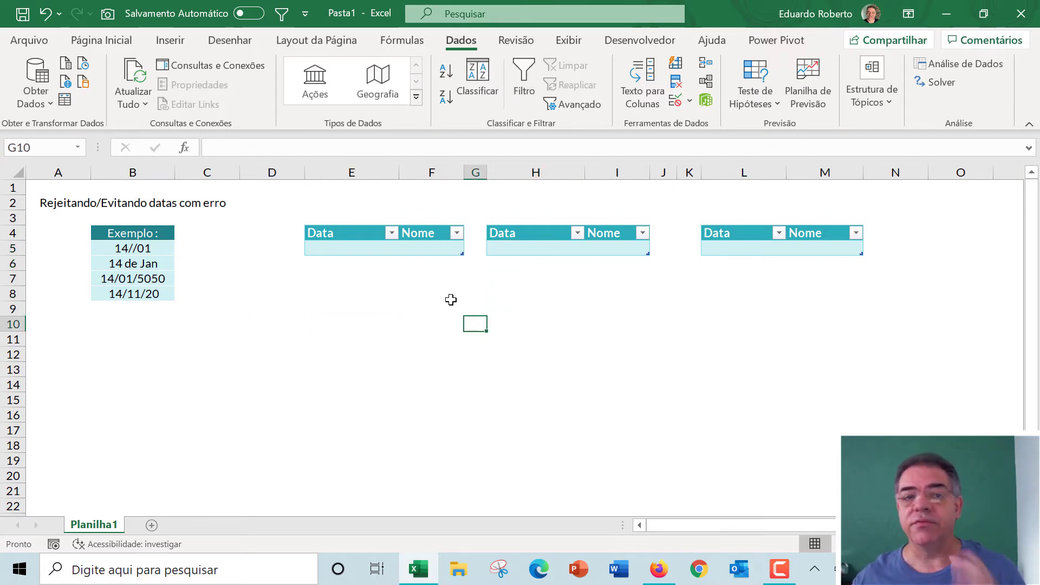
key(Right)
key(Left)
key(Left)
key(Left)
key(Left)
key(Right)
key(Right)
key(Left)
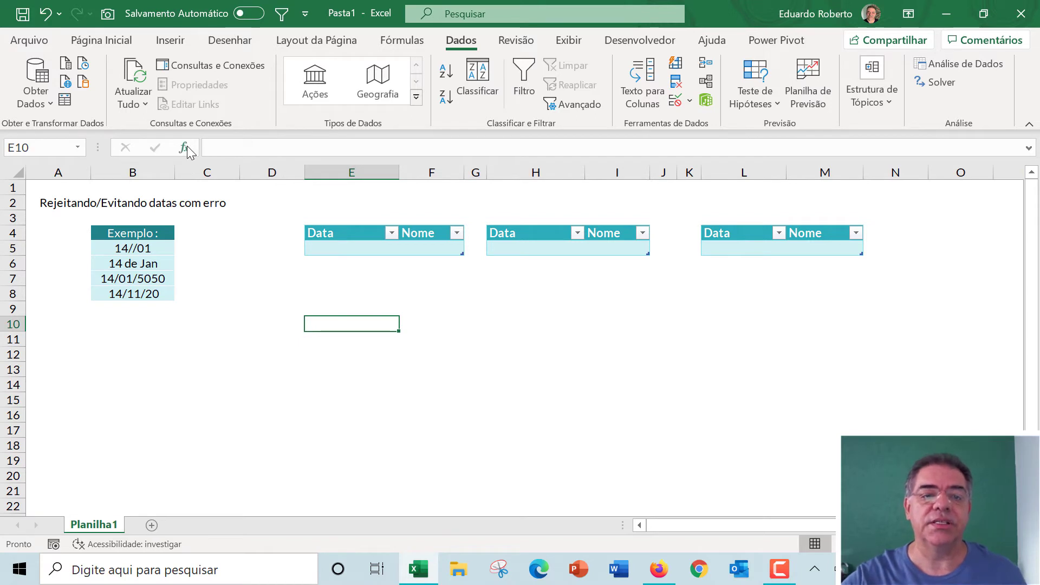
Enter the formula =hoje() in cell D11.
click(258, 339)
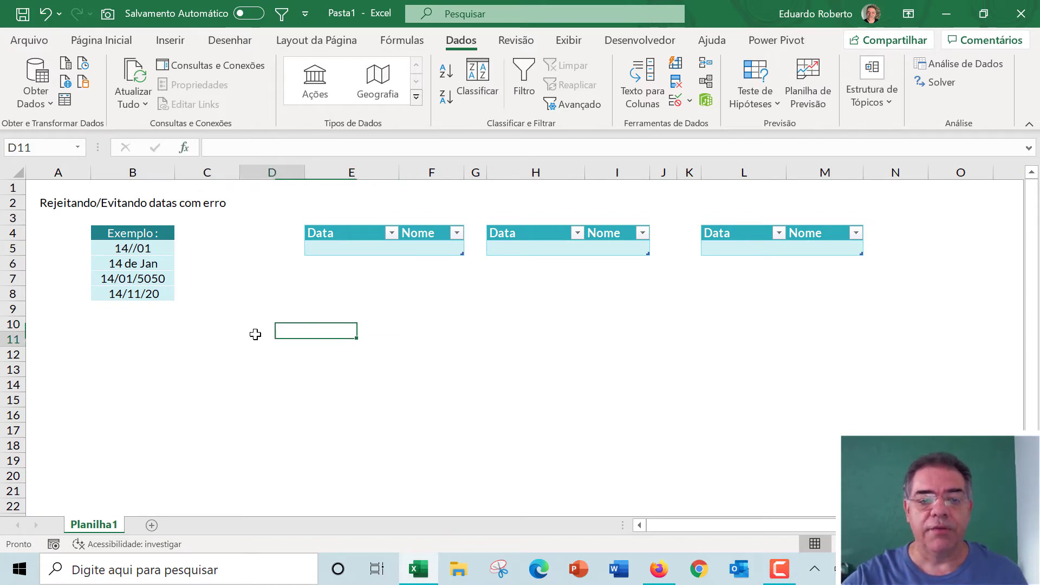
text(14/)
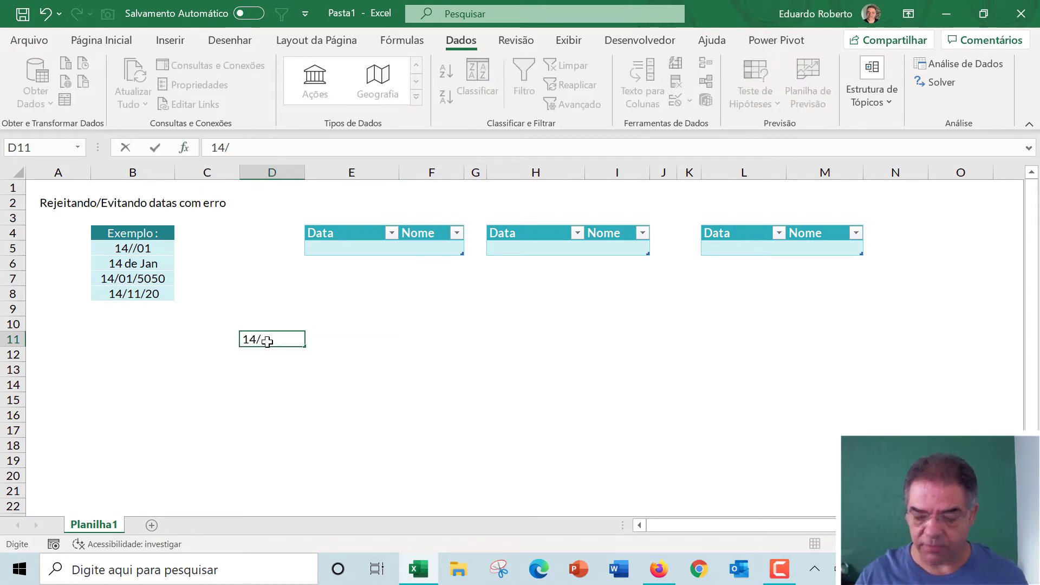
key(Escape)
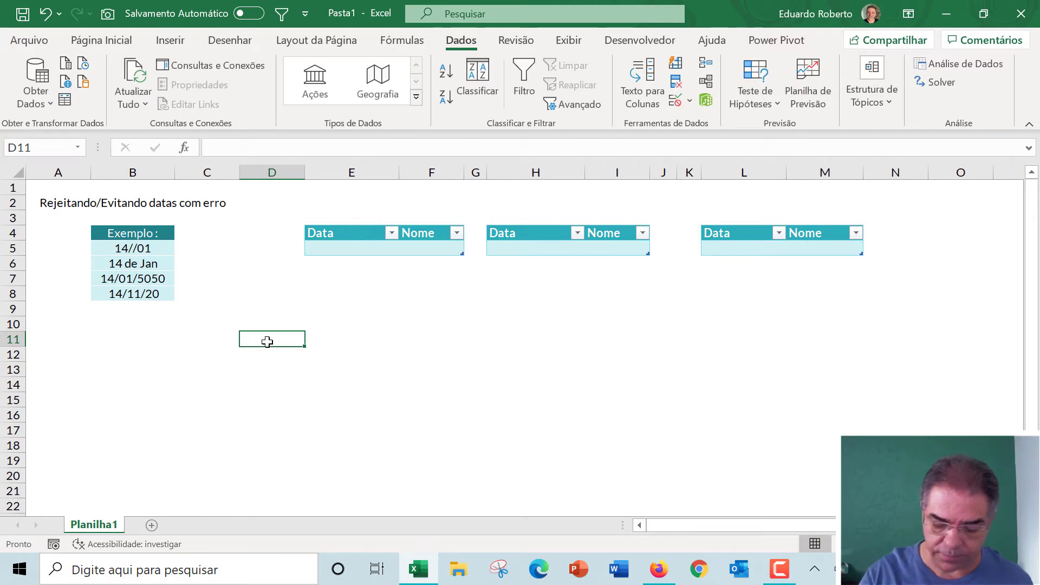
text(hoje())
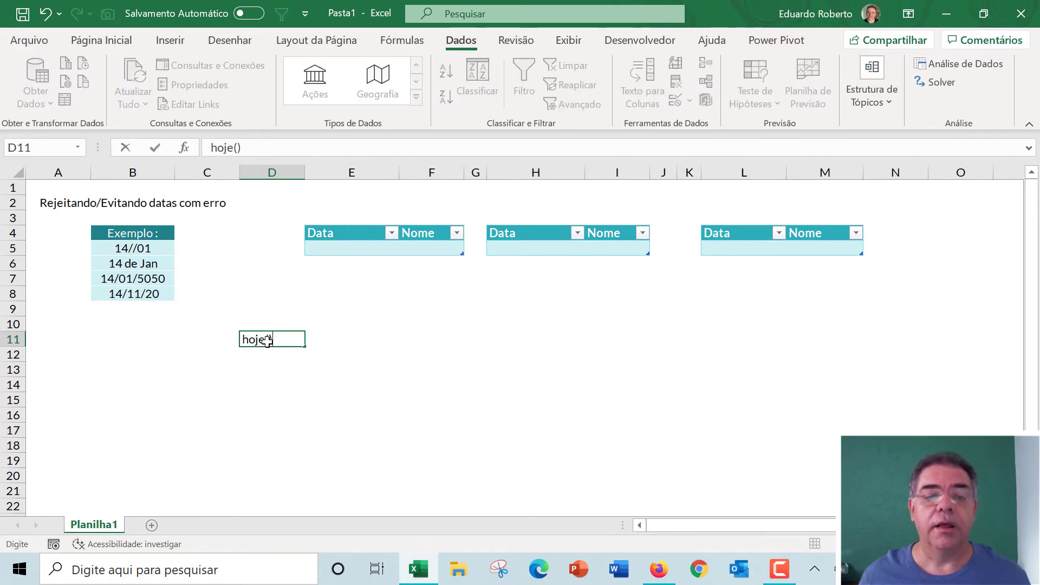
key(Return)
click(267, 339)
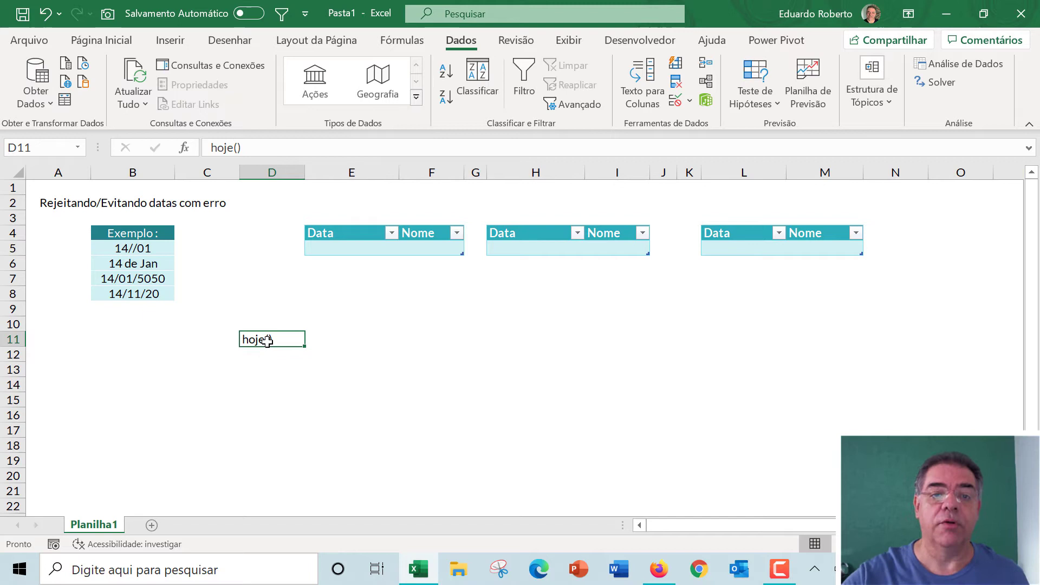
click(210, 147)
text(=)
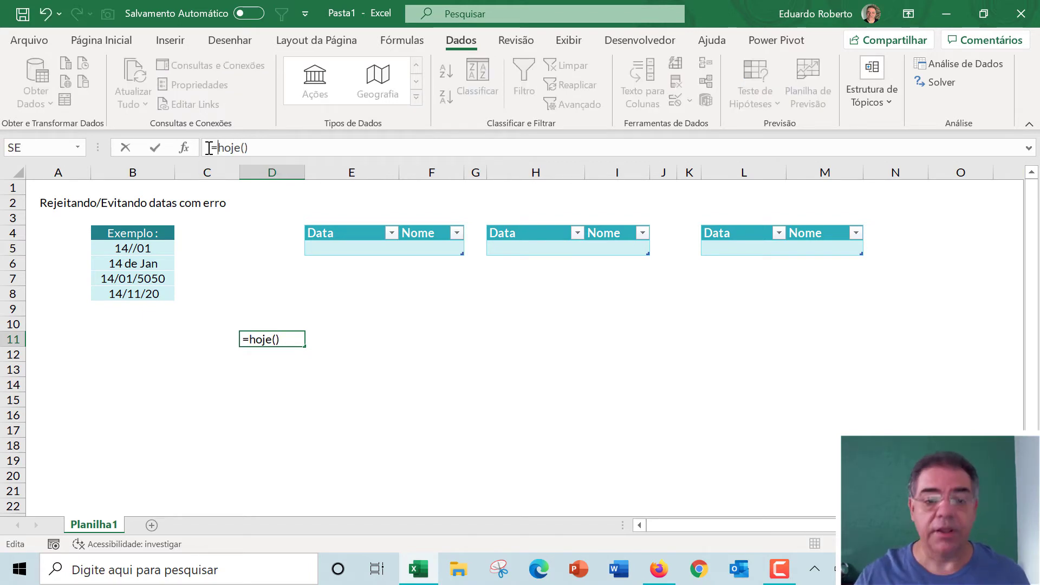
key(Return)
key(Up)
key(Right)
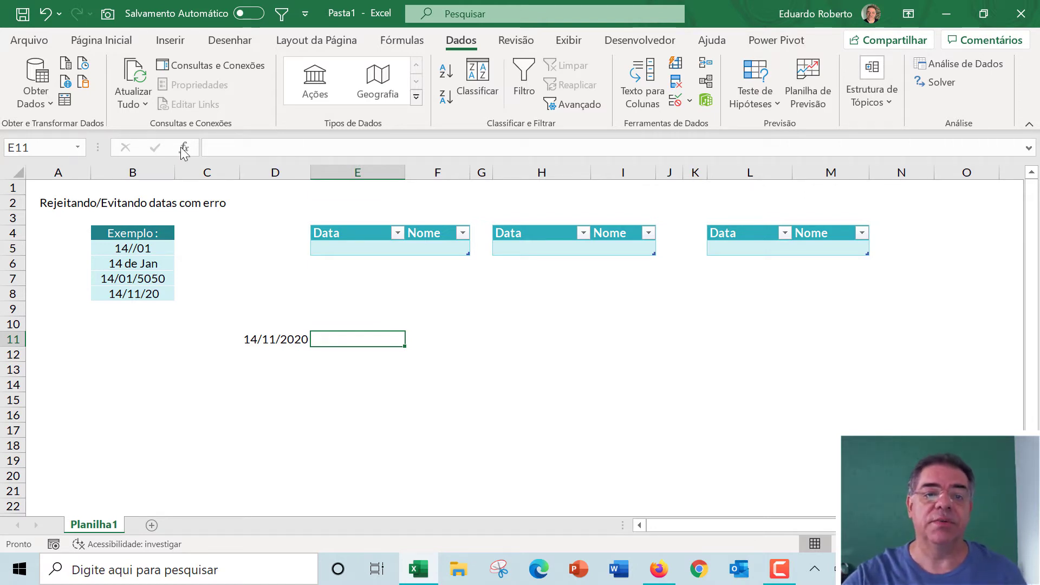
Start a DIA.DA.SEMANA function in E11 from the full function list, with D11 as its Núm_série.
click(184, 150)
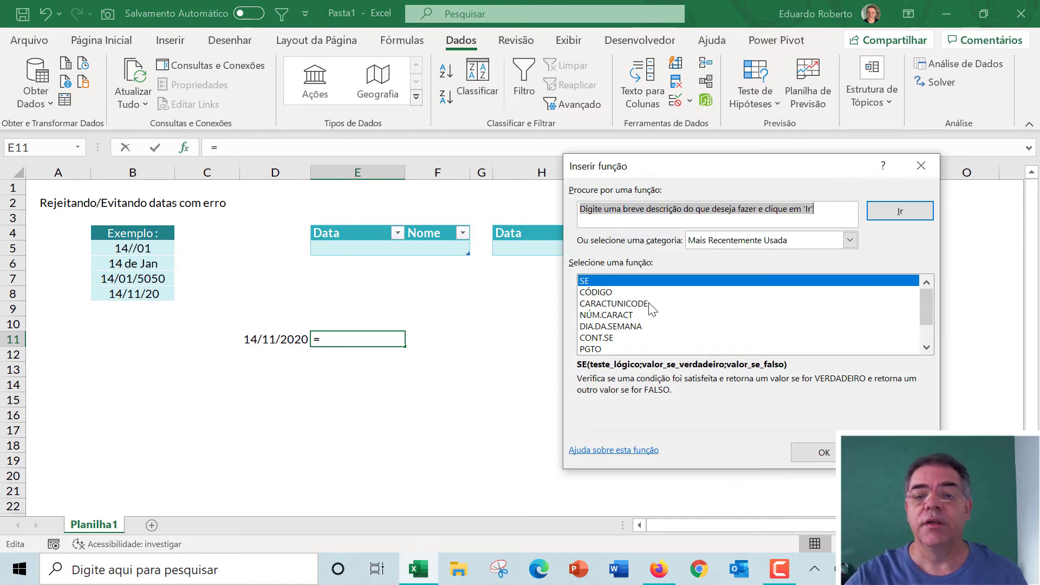
click(849, 240)
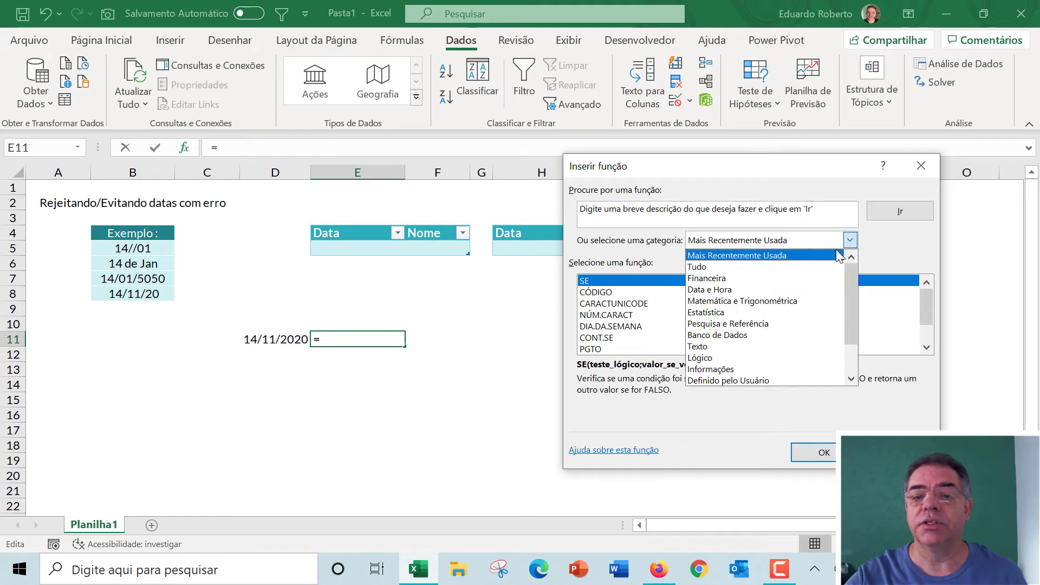
click(798, 267)
drag(927, 299, 930, 313)
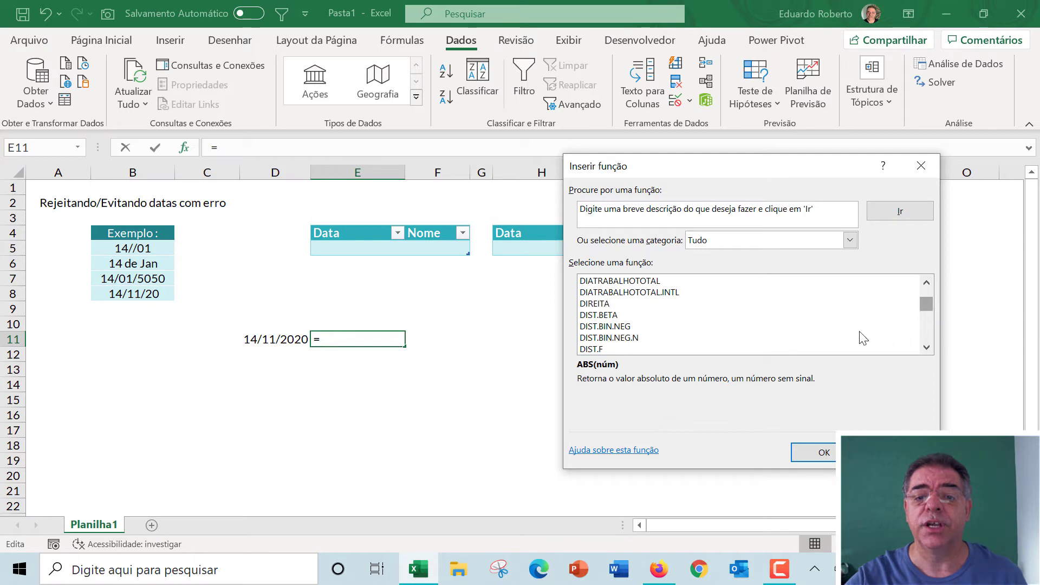
click(926, 282)
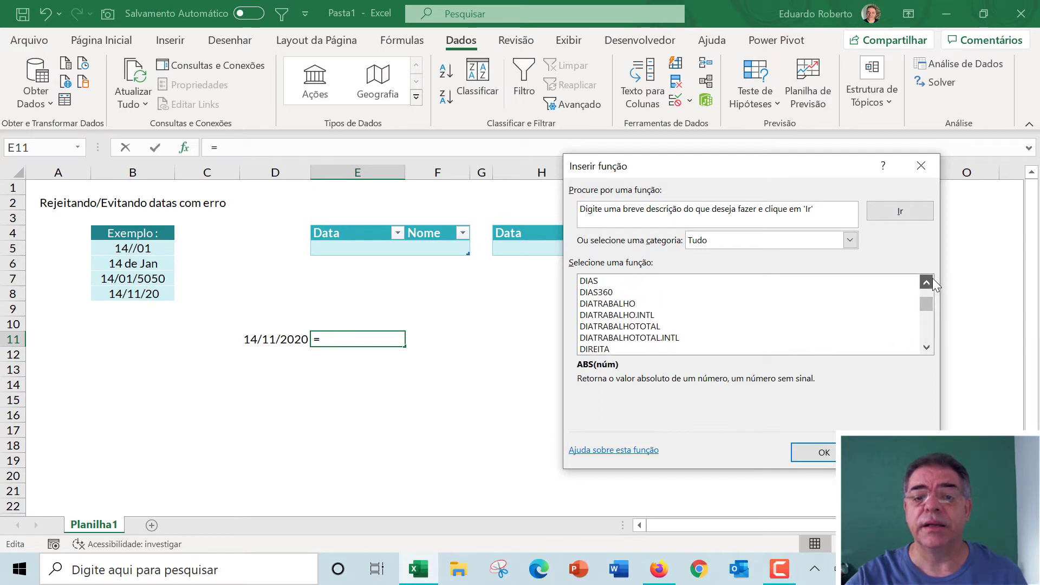
click(925, 282)
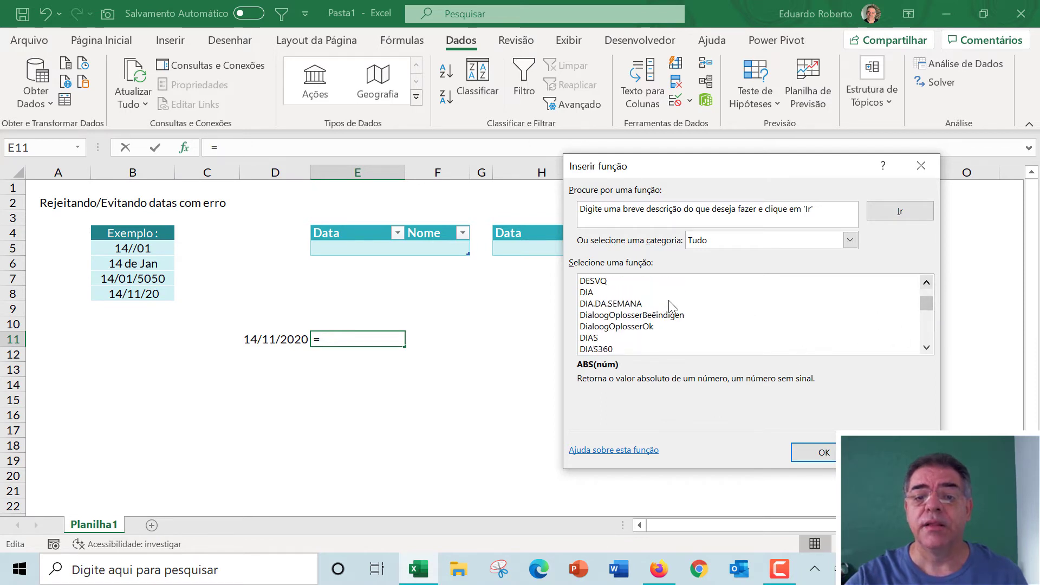
double_click(631, 305)
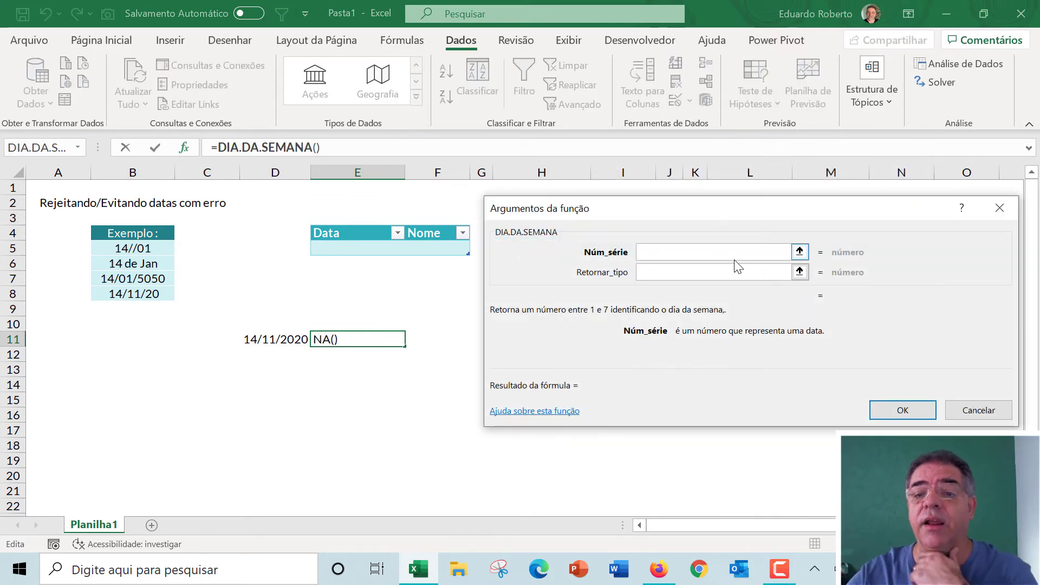
click(268, 339)
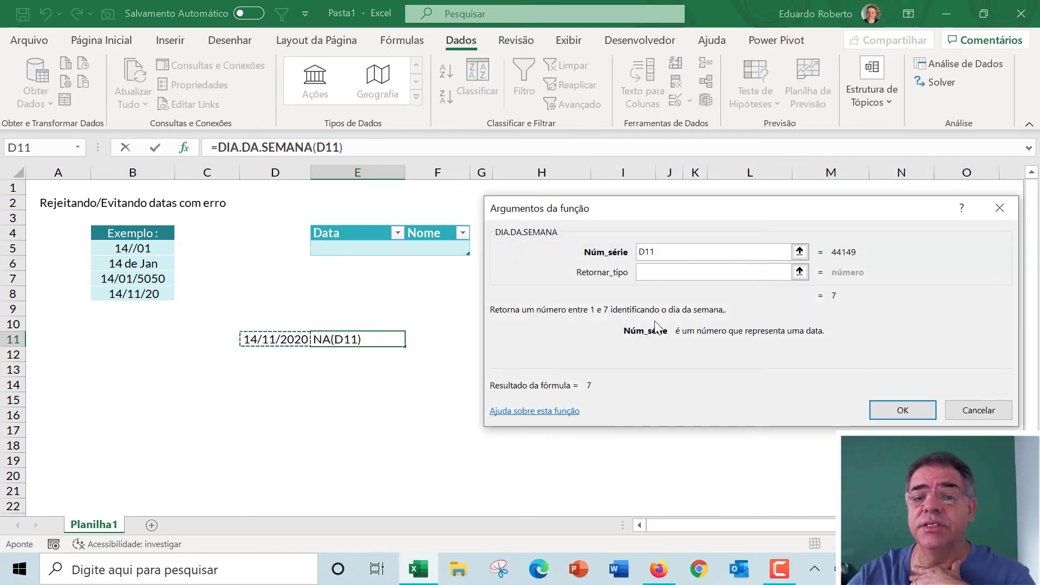
Examine the Retornar_tipo options of DIA.DA.SEMANA and close the function arguments without inserting the function.
click(659, 272)
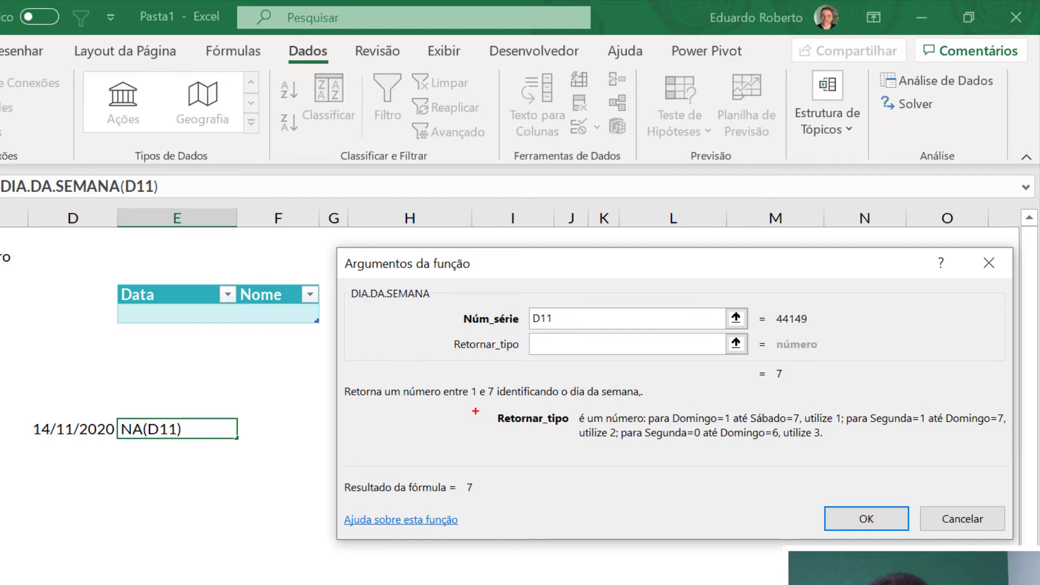
mouse_move(486, 406)
mouse_down()
mouse_move(617, 443)
mouse_move(842, 440)
mouse_up()
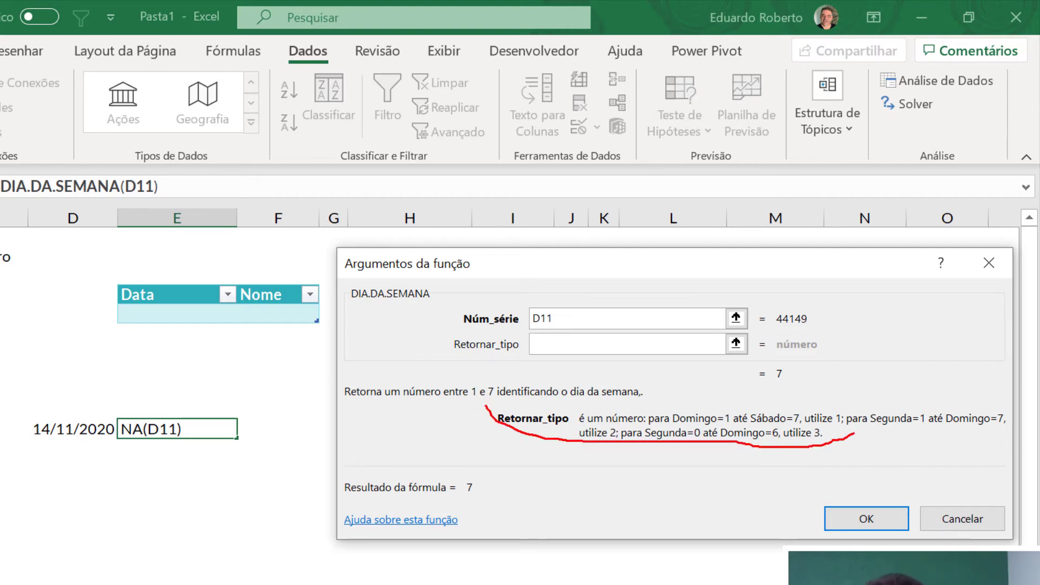
key(Escape)
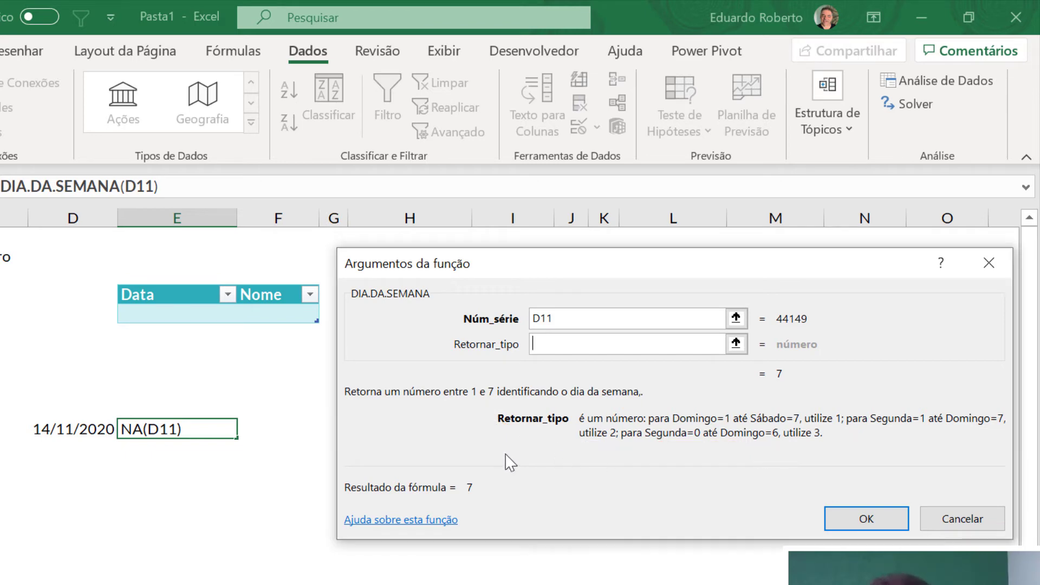
key(ctrl+2)
mouse_move(485, 411)
mouse_down()
mouse_move(732, 460)
mouse_move(1010, 440)
mouse_up()
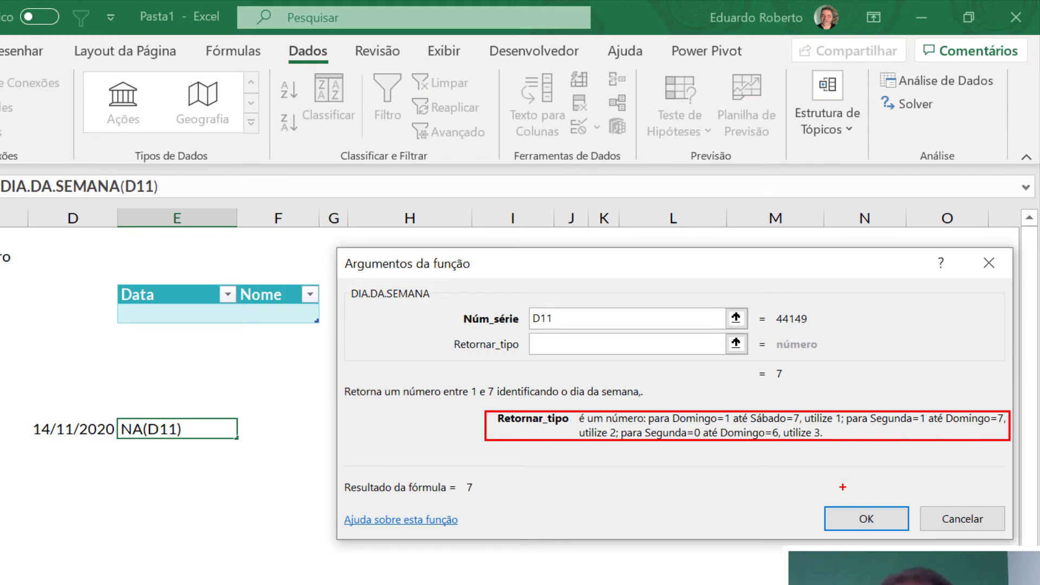
key(Escape)
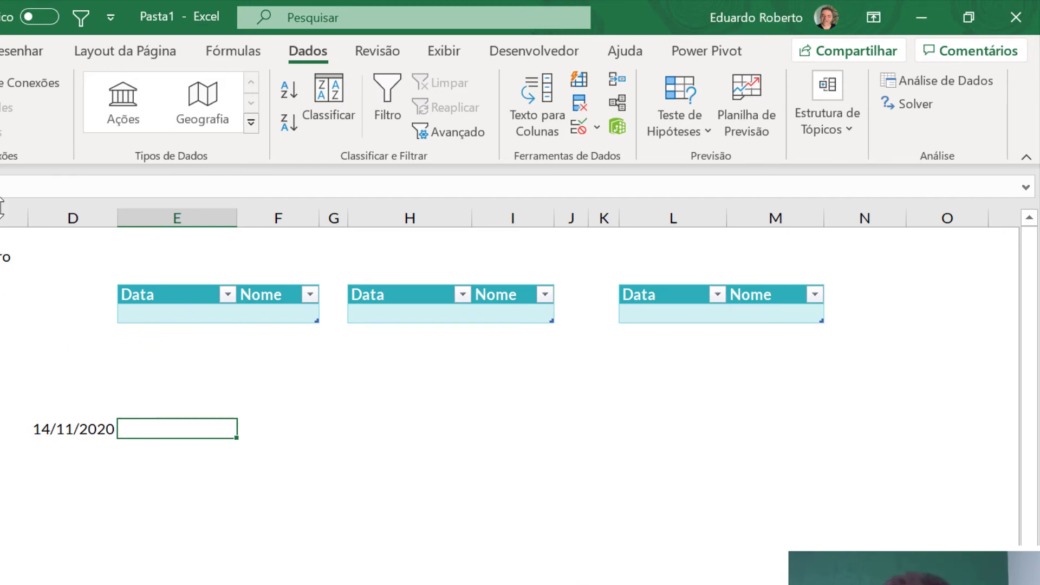
Enter the formula =DIA.DA.SEMANA(D11) in cell E11.
text(=dia.)
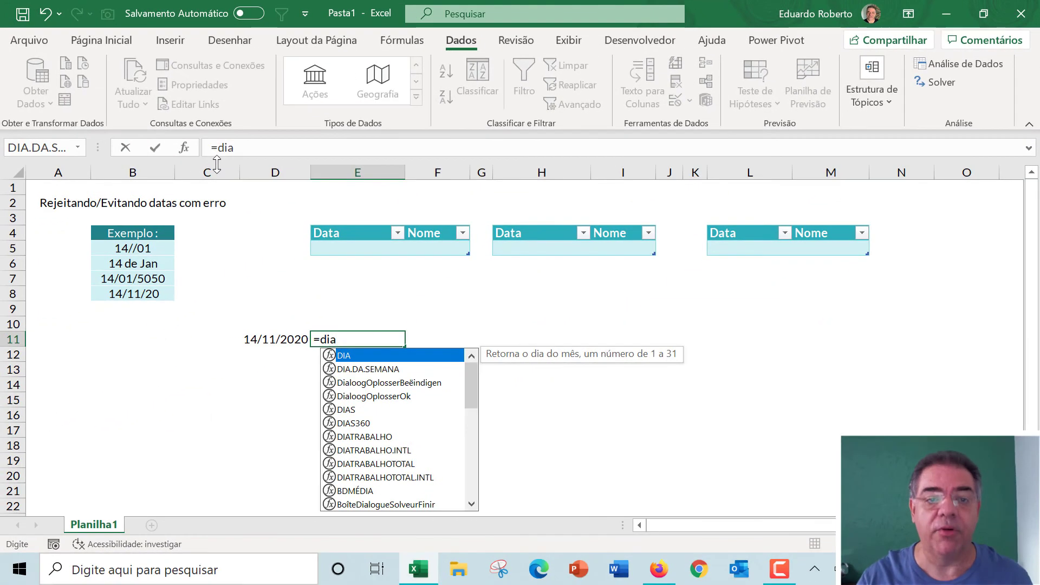
click(350, 371)
double_click(350, 371)
click(282, 341)
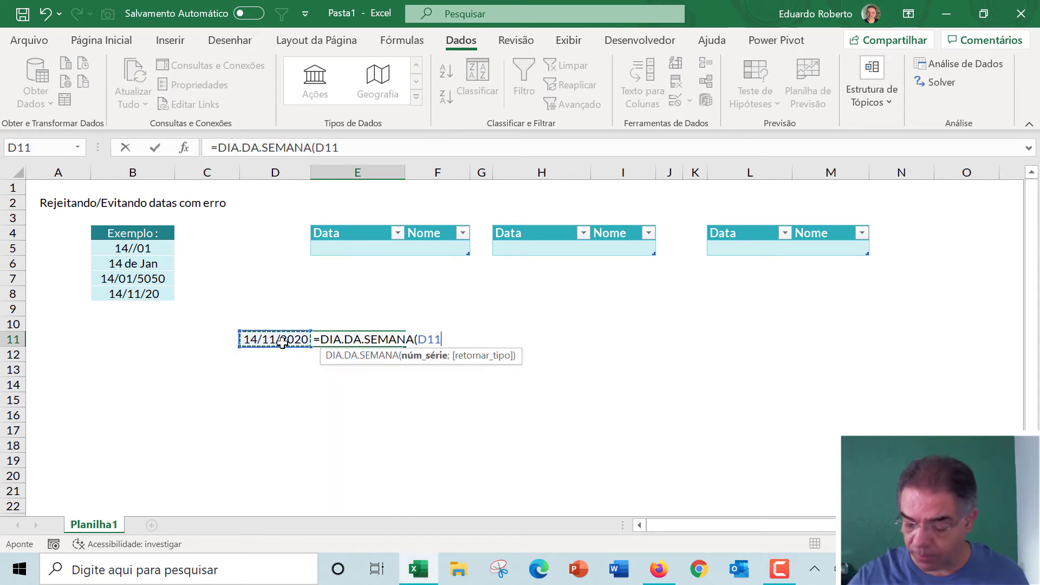
text())
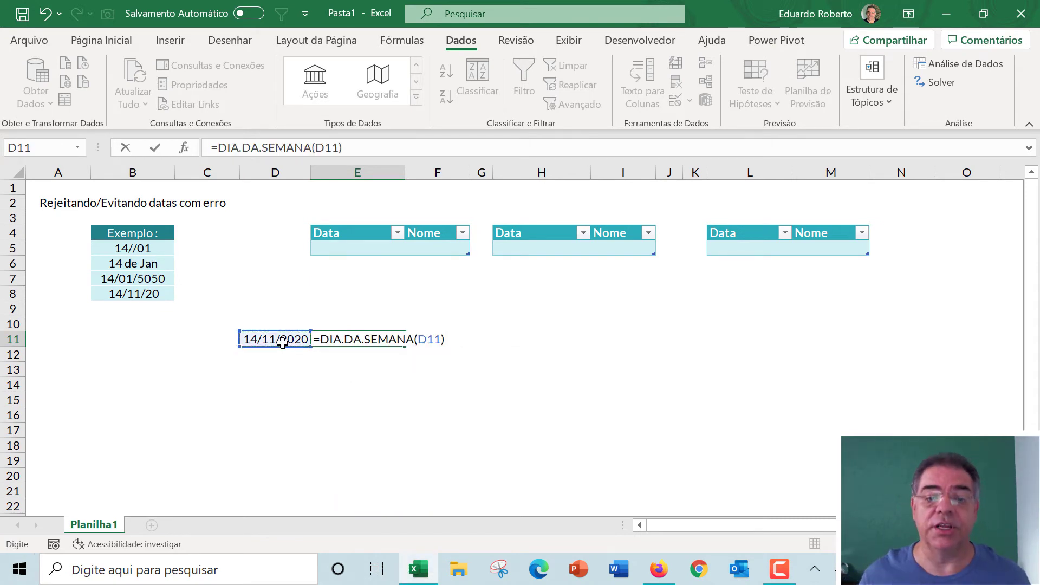
key(Return)
key(Up)
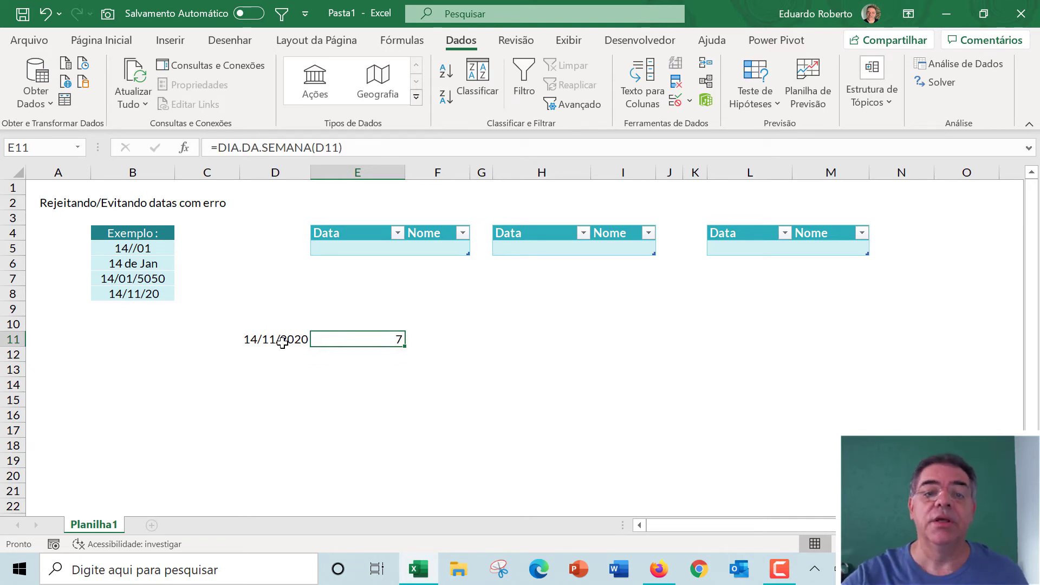
Add return type 2 to the E11 formula so it reads =DIA.DA.SEMANA(D11;2).
click(341, 147)
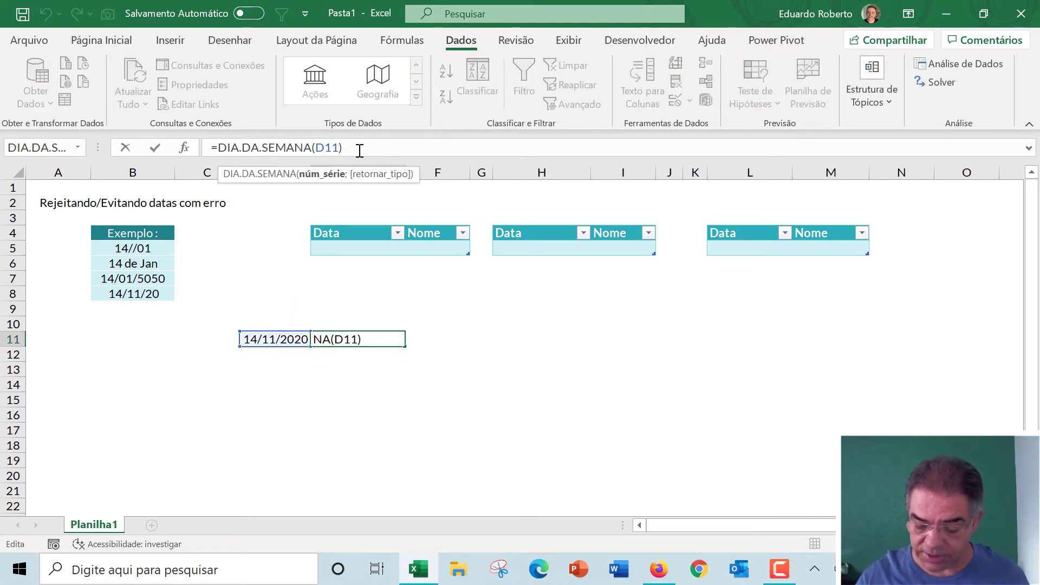
text(;2)
key(Return)
key(Up)
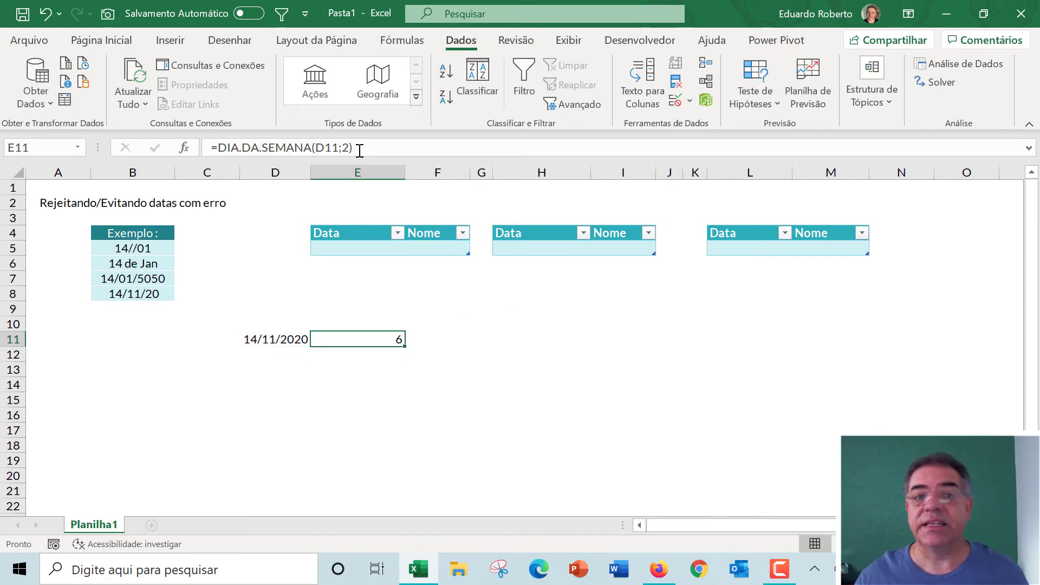
Replace the formula in D11 with the date 15/11 and check the weekday number in E11.
key(Left)
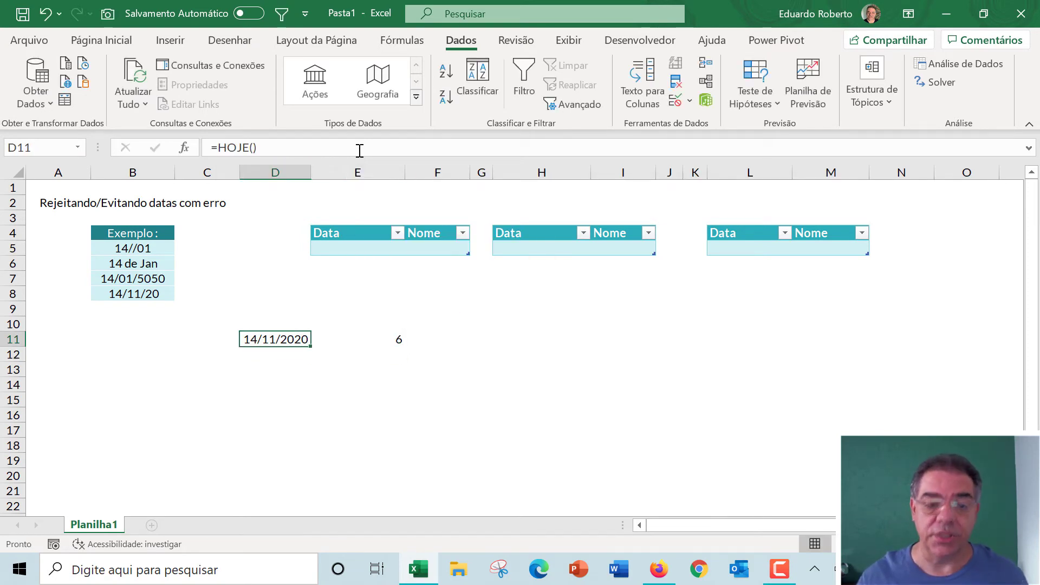
text(15/11)
key(Return)
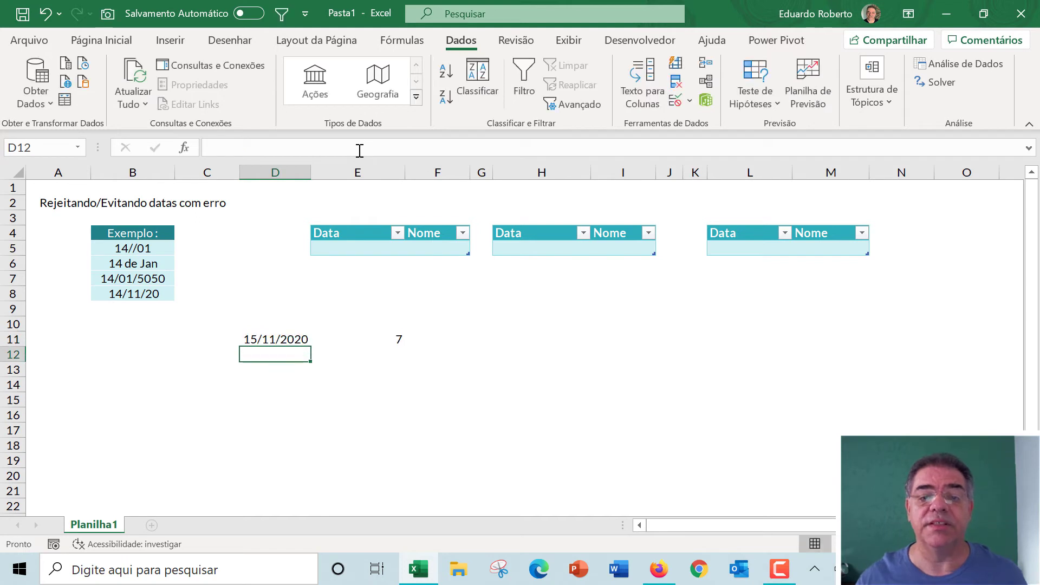
key(Up)
key(Right)
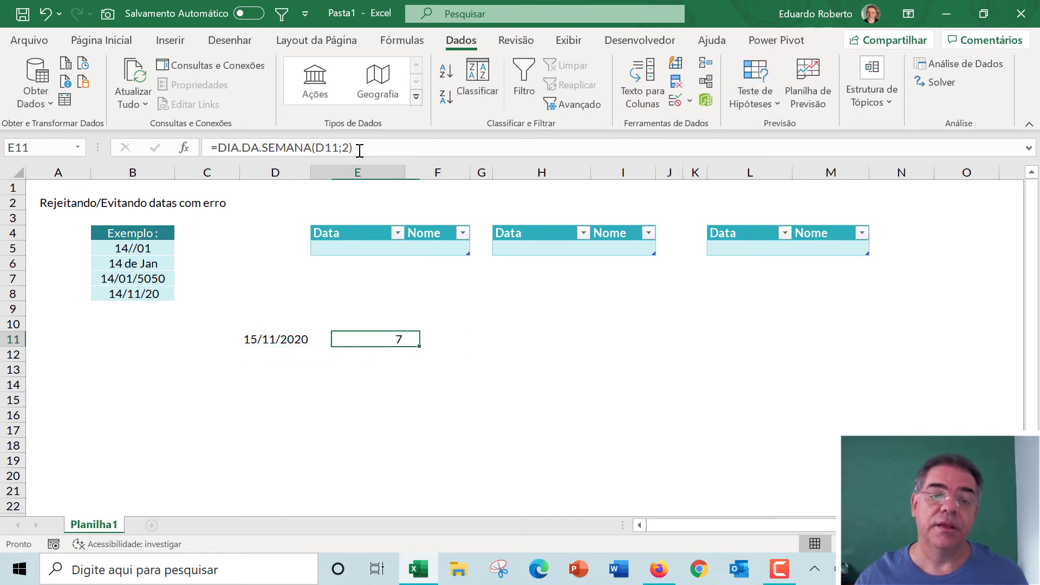
key(Left)
key(Right)
key(Right)
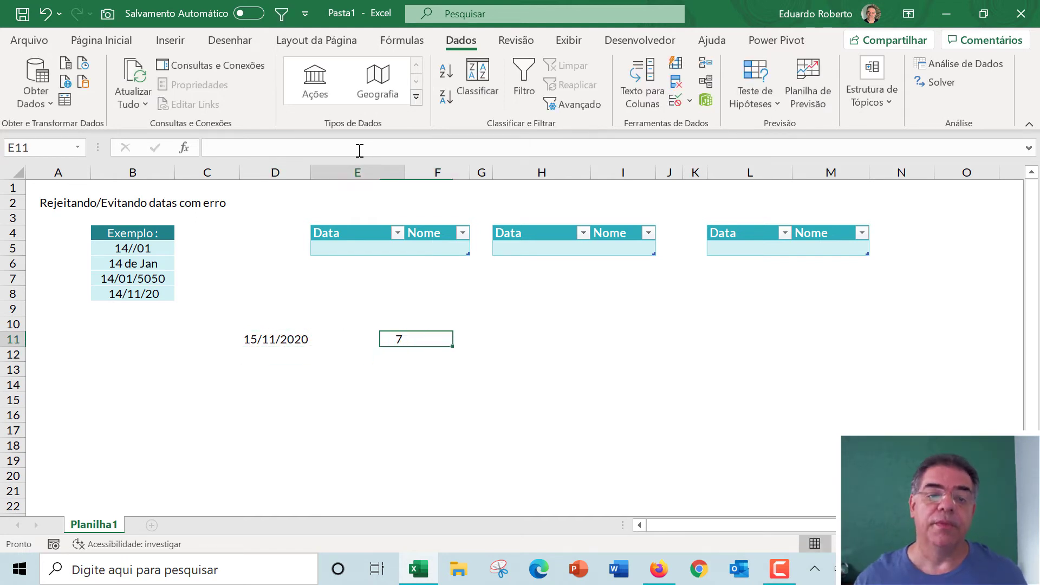
key(Left)
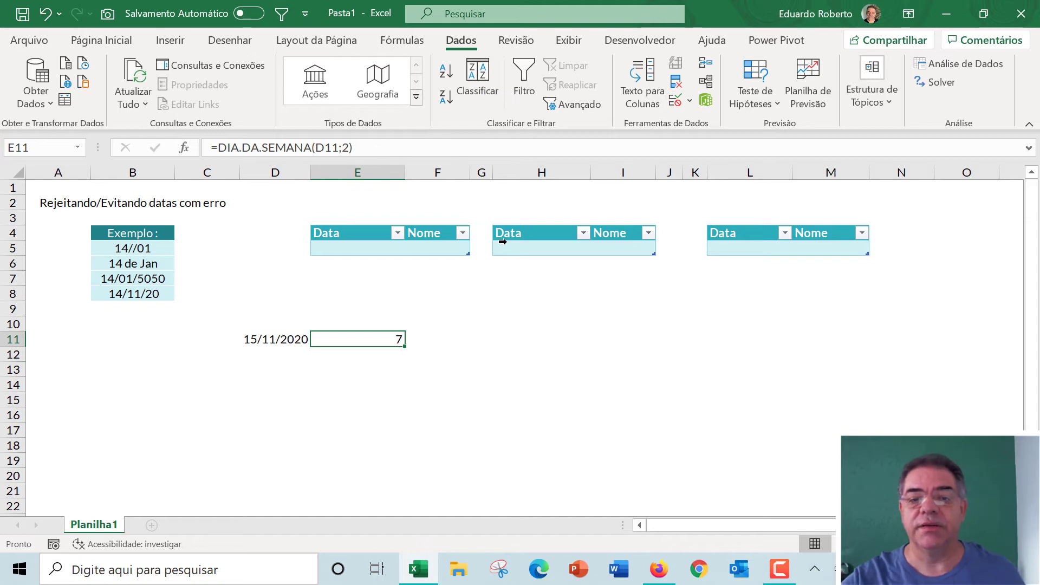
Open data validation for H5 in the second table and set the allowed type to Personalizado.
click(538, 240)
click(536, 248)
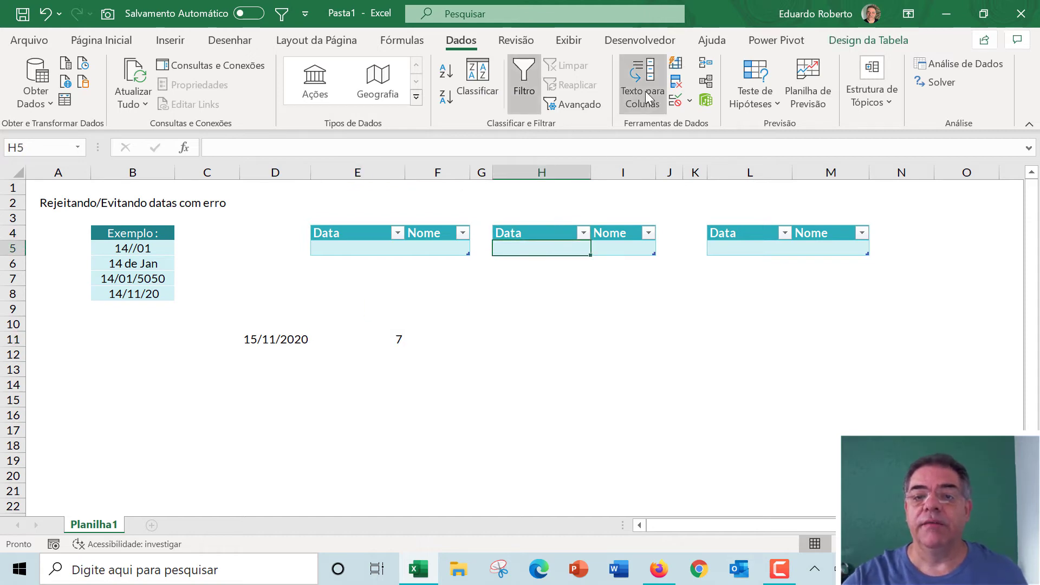
click(690, 101)
click(695, 126)
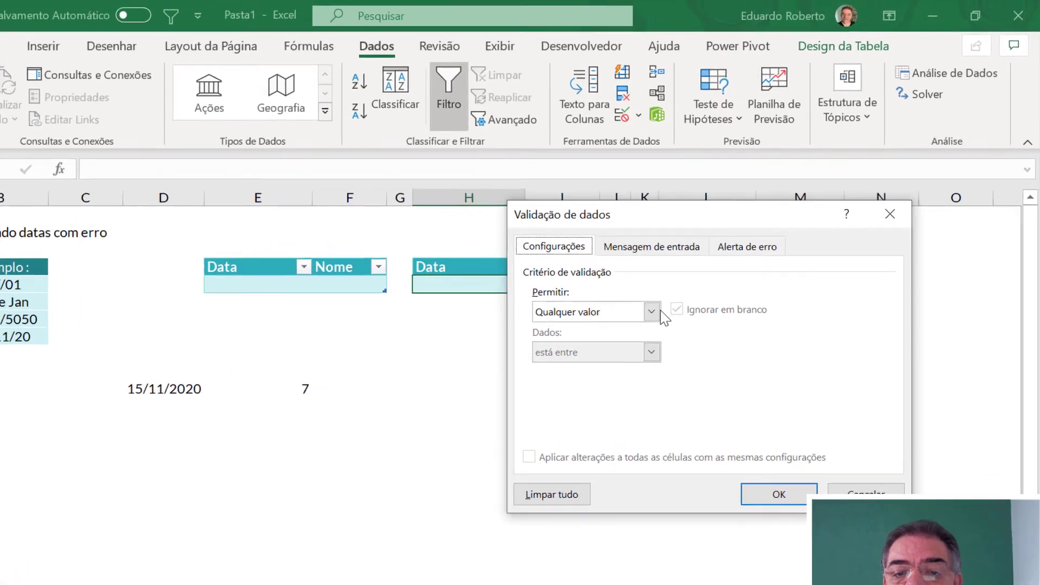
click(701, 272)
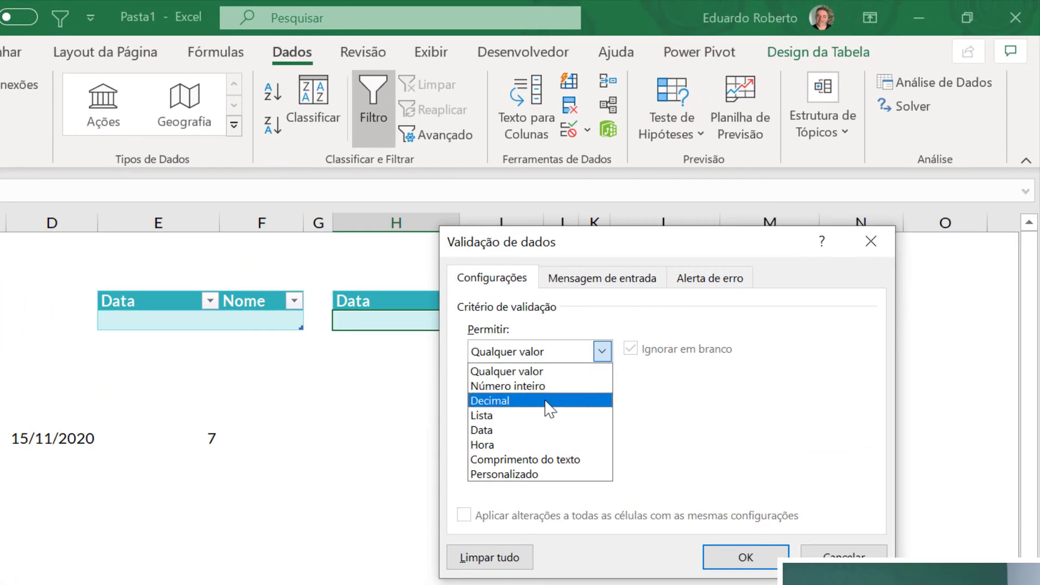
click(528, 476)
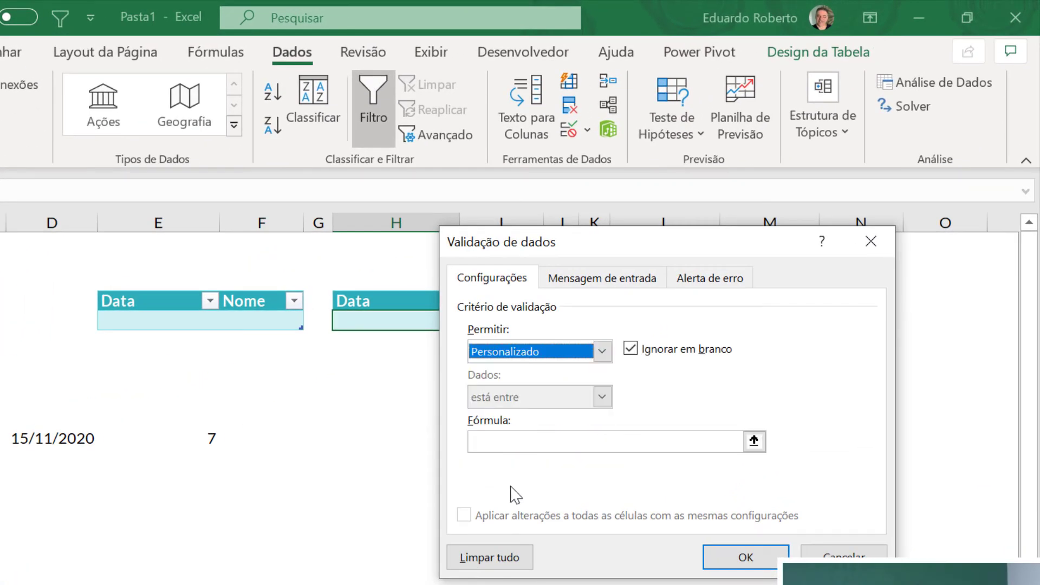
Set the custom validation formula for H5 to =dia.da.semana(H5;2)<6 and apply the rule.
click(509, 441)
drag(628, 246, 707, 210)
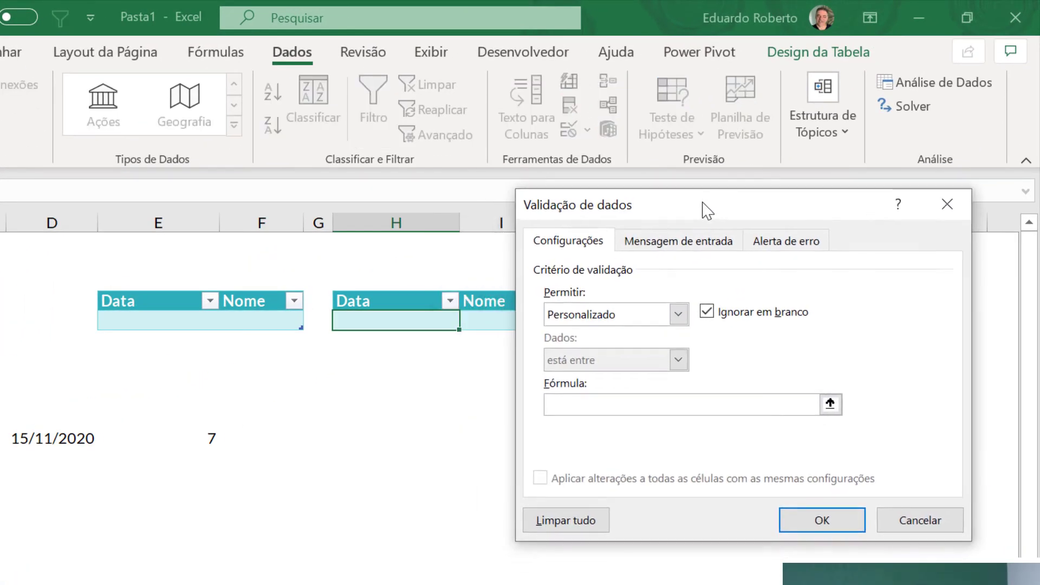
text(=dia)
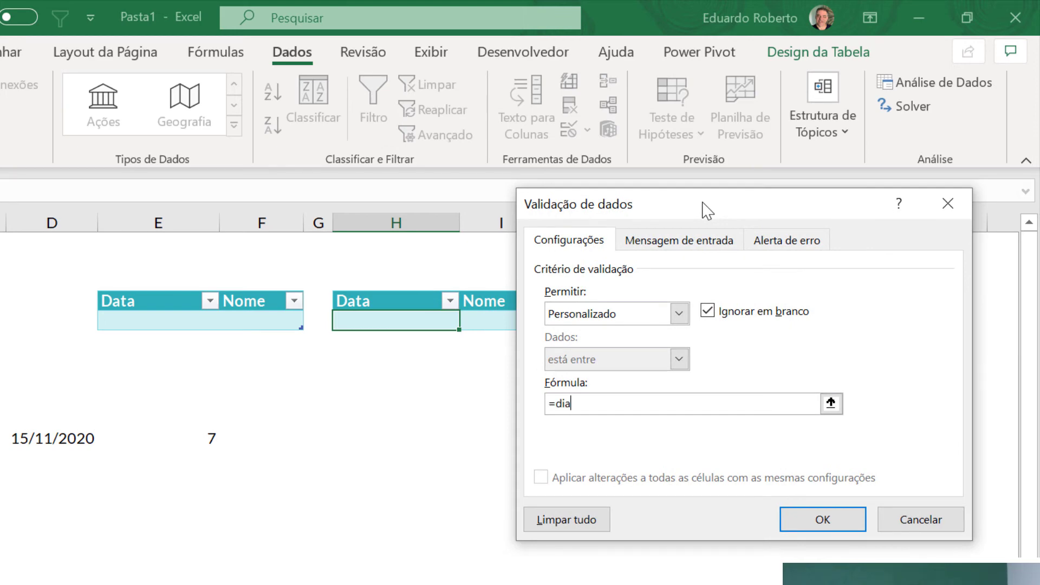
text(.da.semana()
click(401, 321)
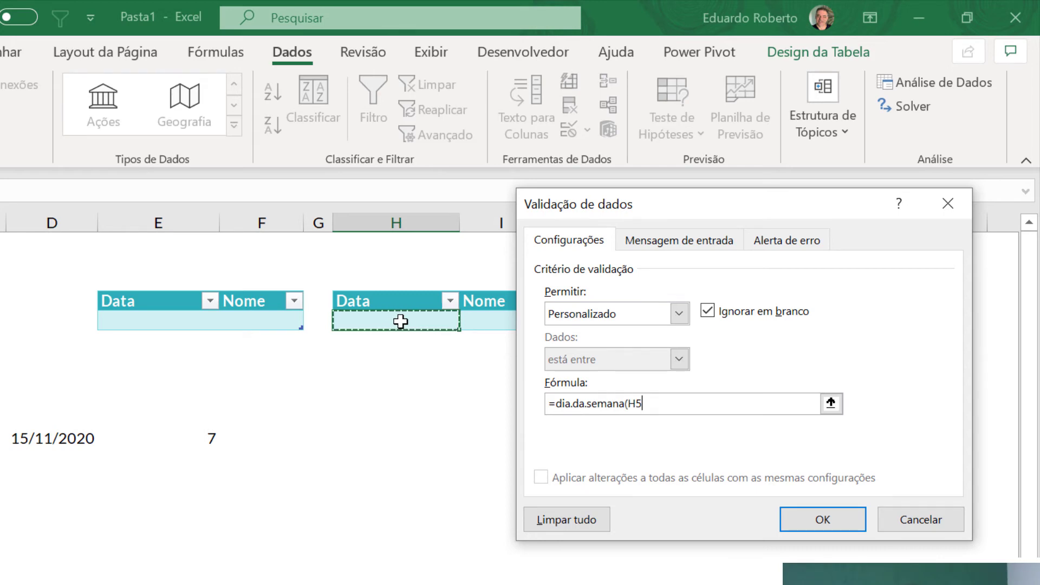
text(;2)<6)
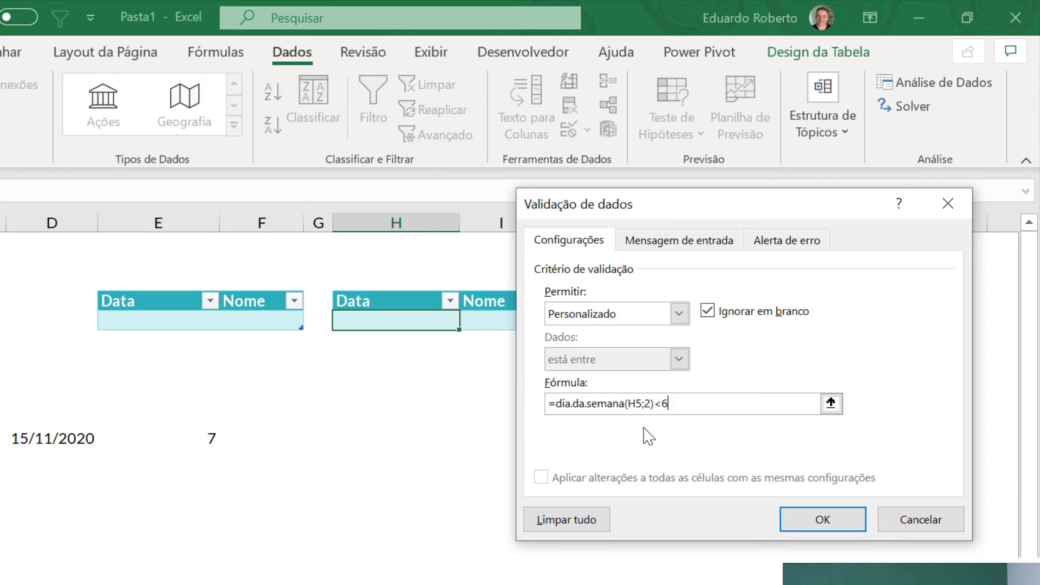
click(815, 518)
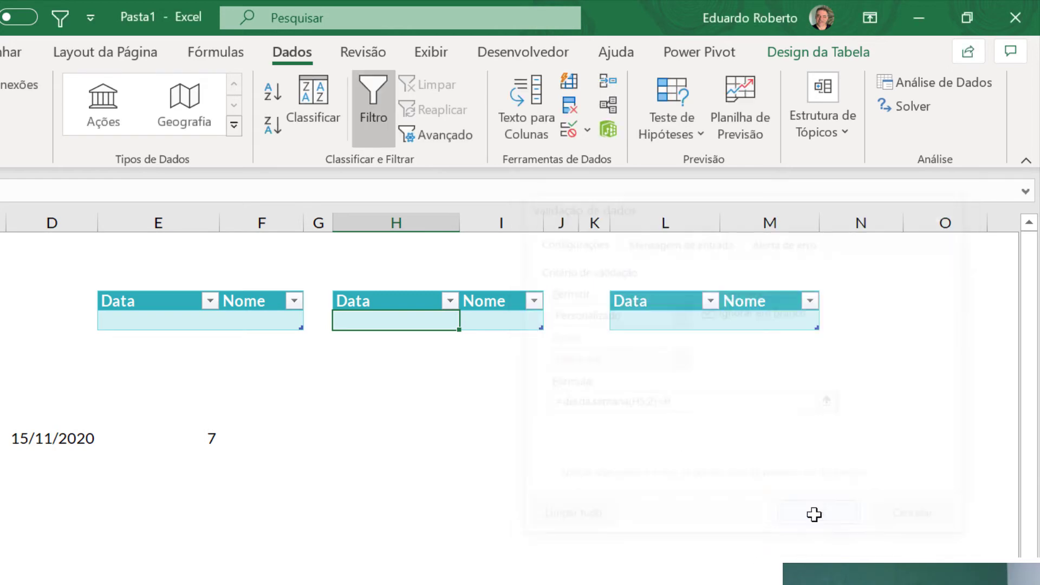
Enter the date 16/11/2020 in H5 to test the weekday rule, and reselect the cell.
click(363, 424)
click(387, 325)
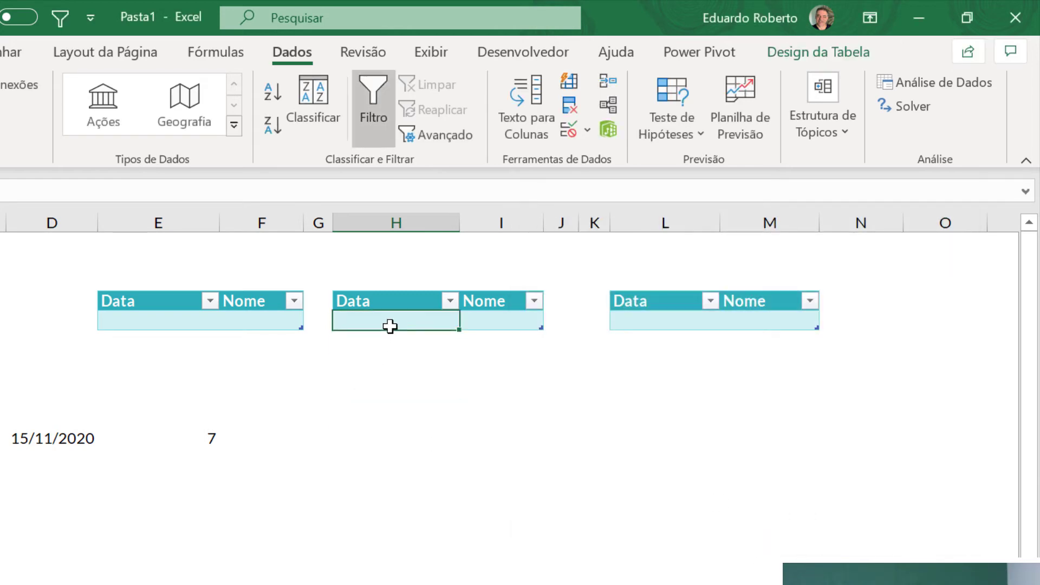
text(16/11/2020)
key(Return)
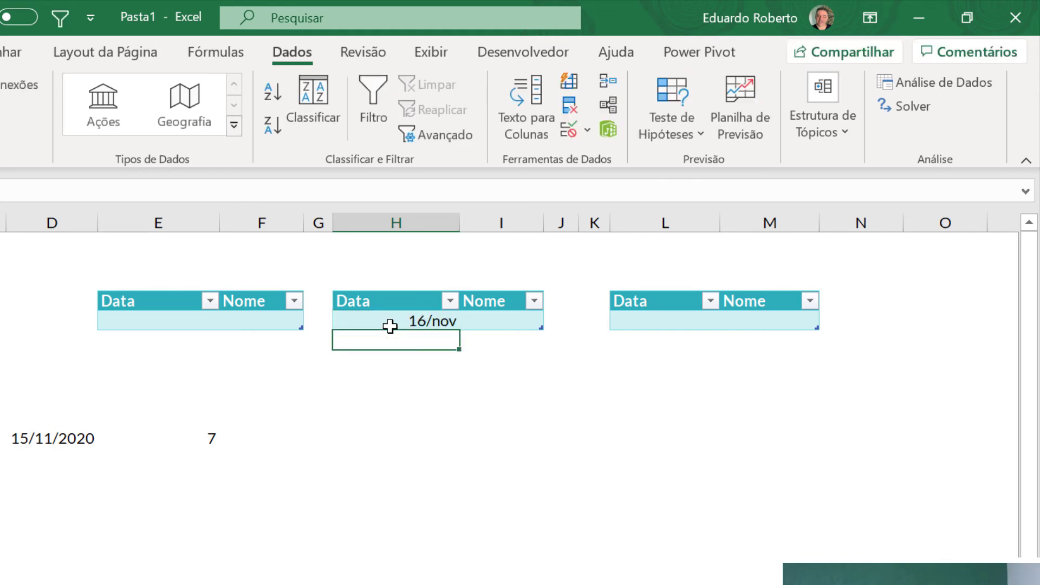
click(390, 325)
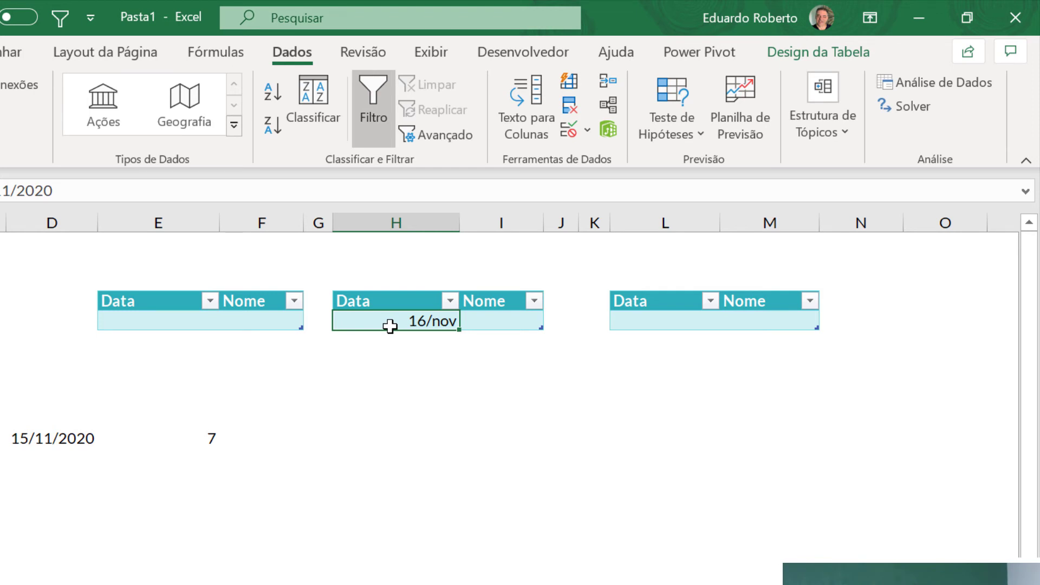
Test the weekday rule in H5 by trying the dates 15/11, 14/11 and 13/11 in turn.
text(15/11)
key(Return)
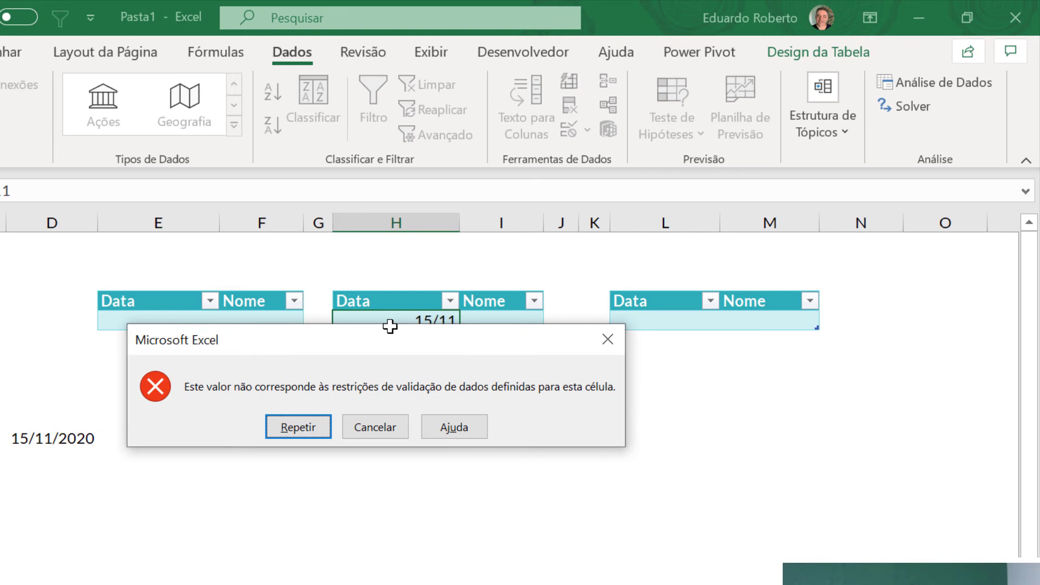
key(Escape)
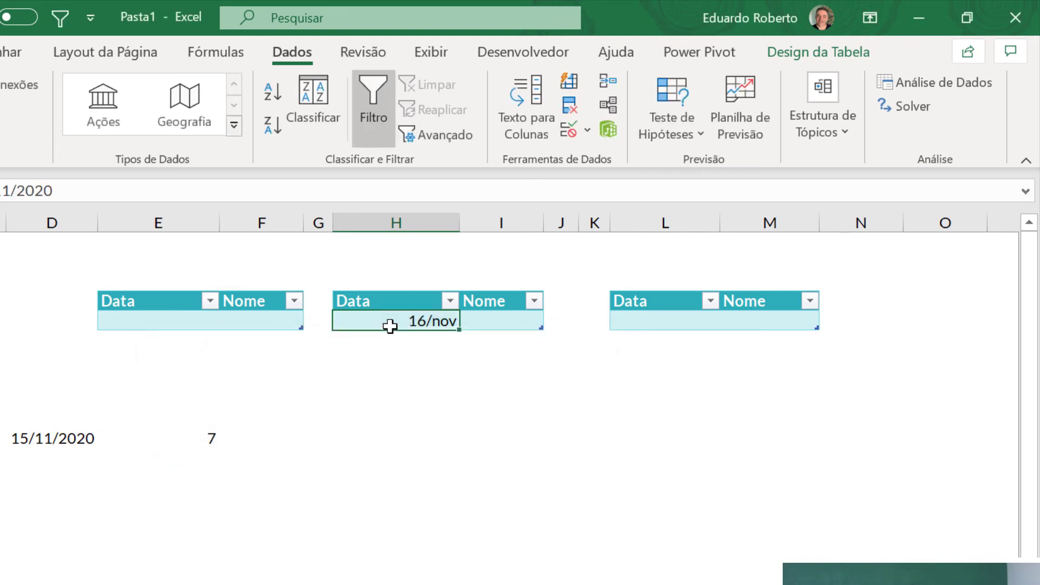
text(14/11)
key(Return)
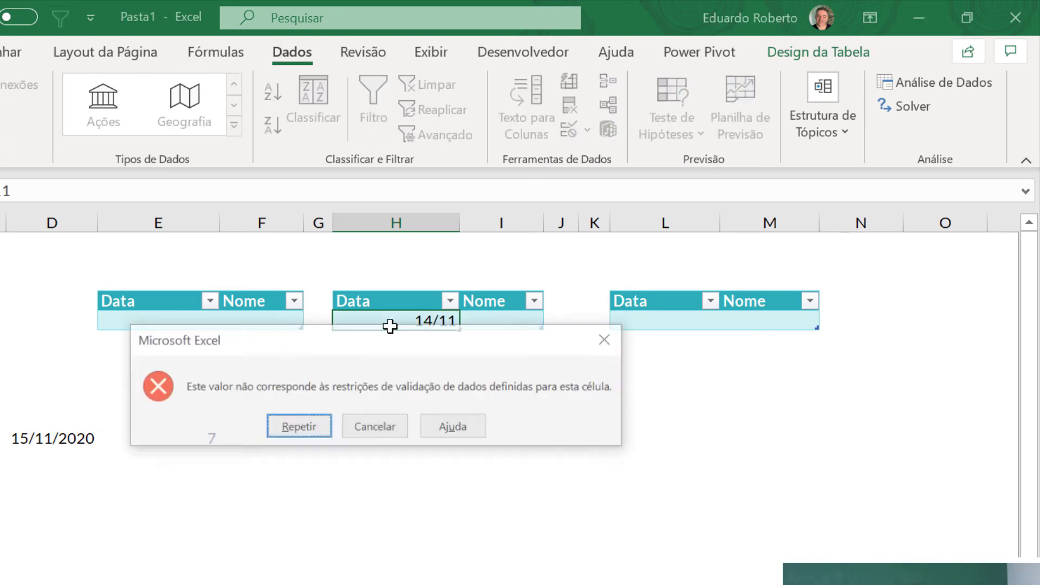
key(Escape)
text(13/11)
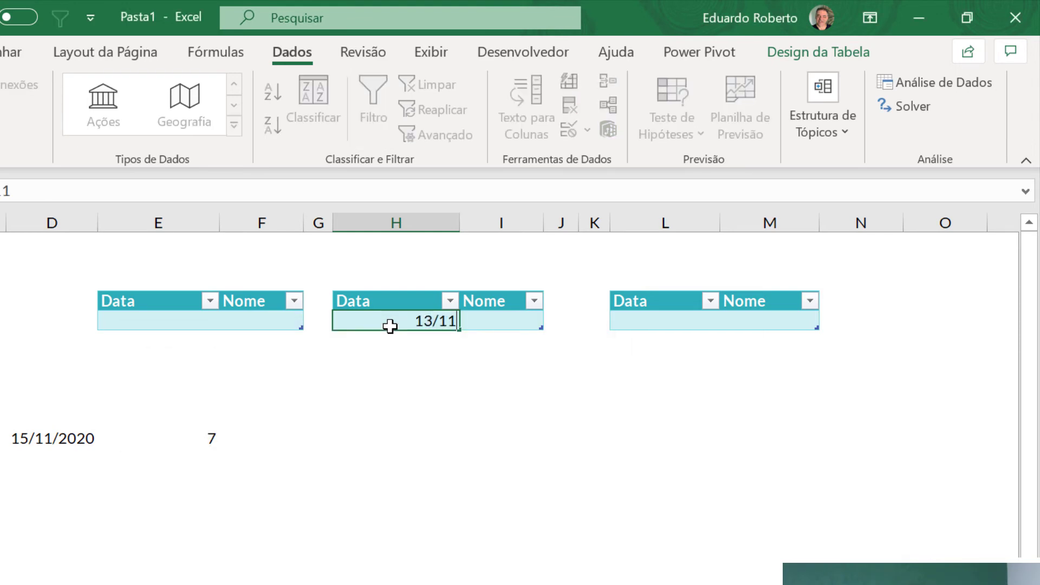
key(Return)
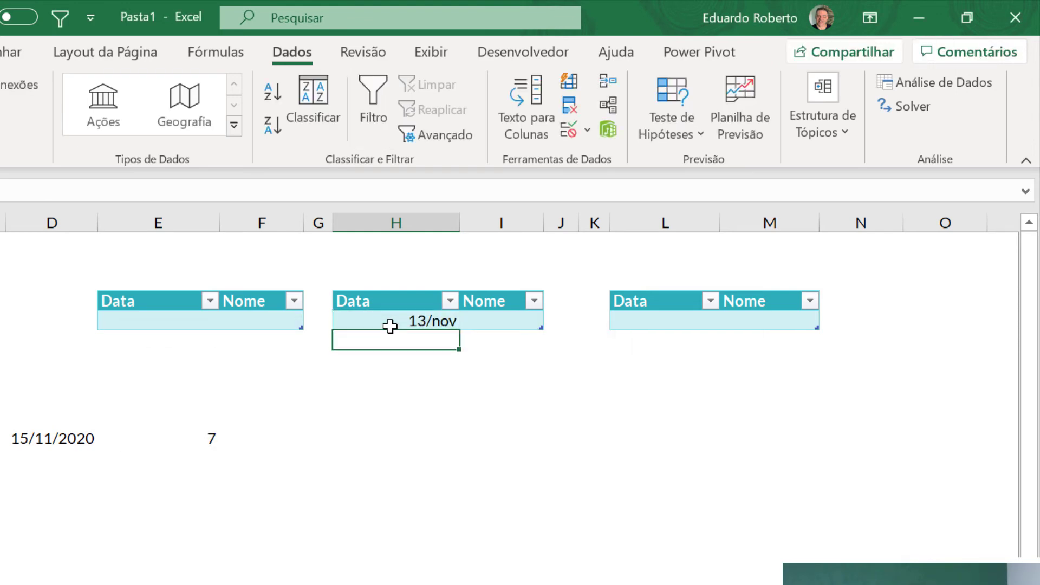
Replace the date in H5 with 14/1/5050 to test a far-future date against the weekday rule.
click(389, 326)
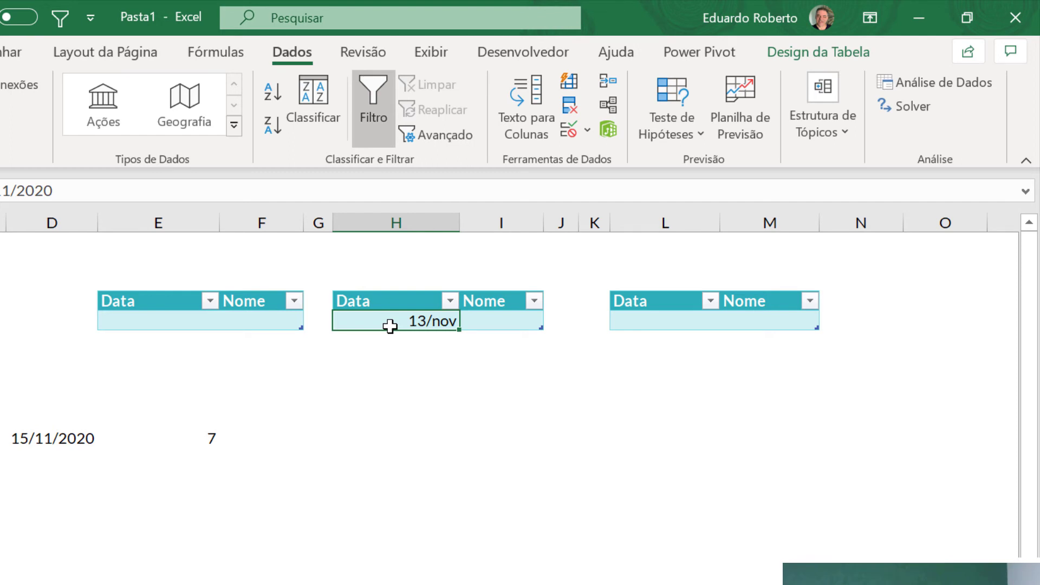
text(14/1/)
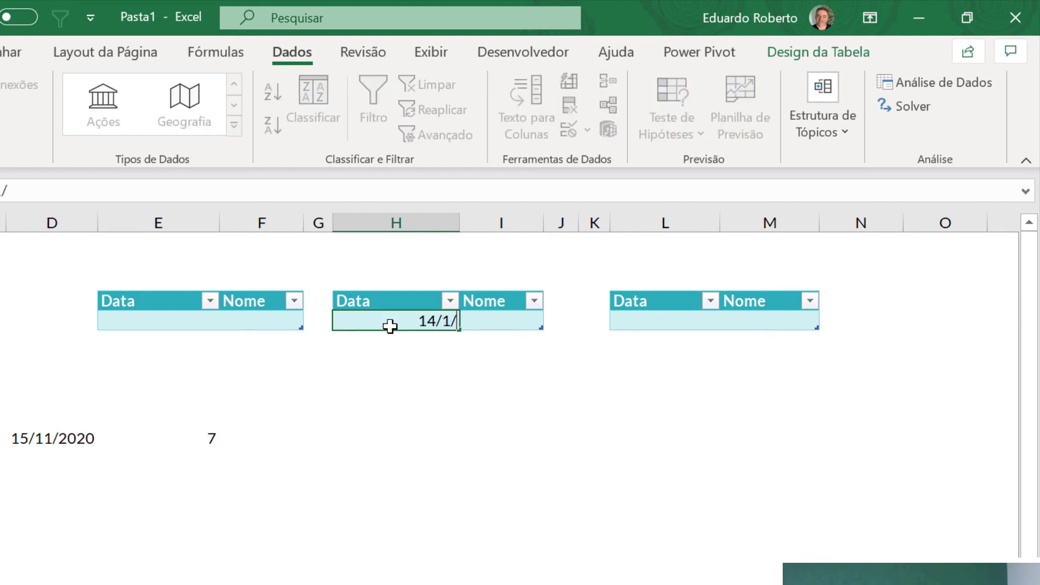
text(5050)
key(Return)
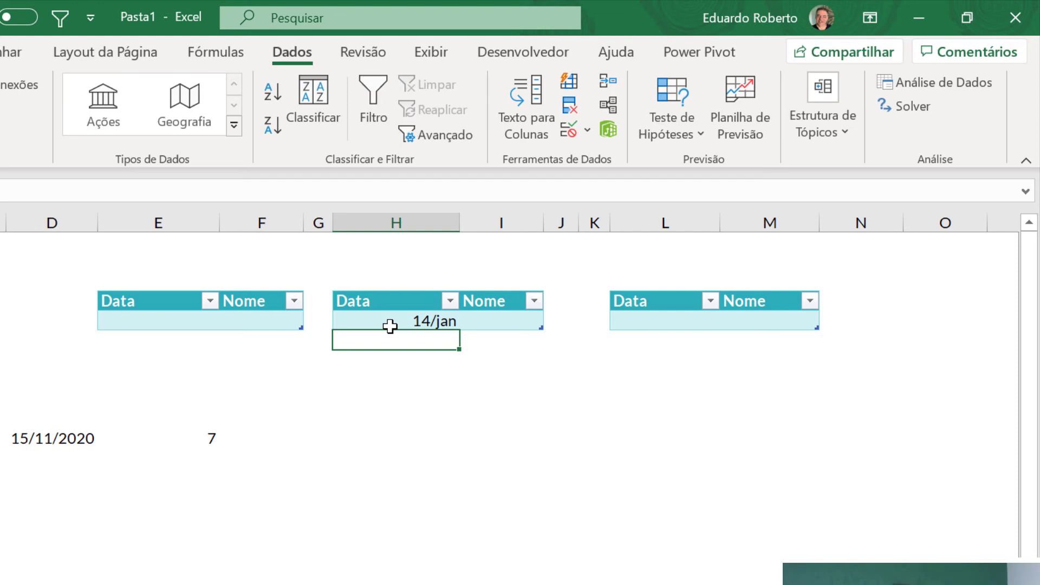
Open data validation for L5 in the third table and set the allowed type to Personalizado.
key(Right)
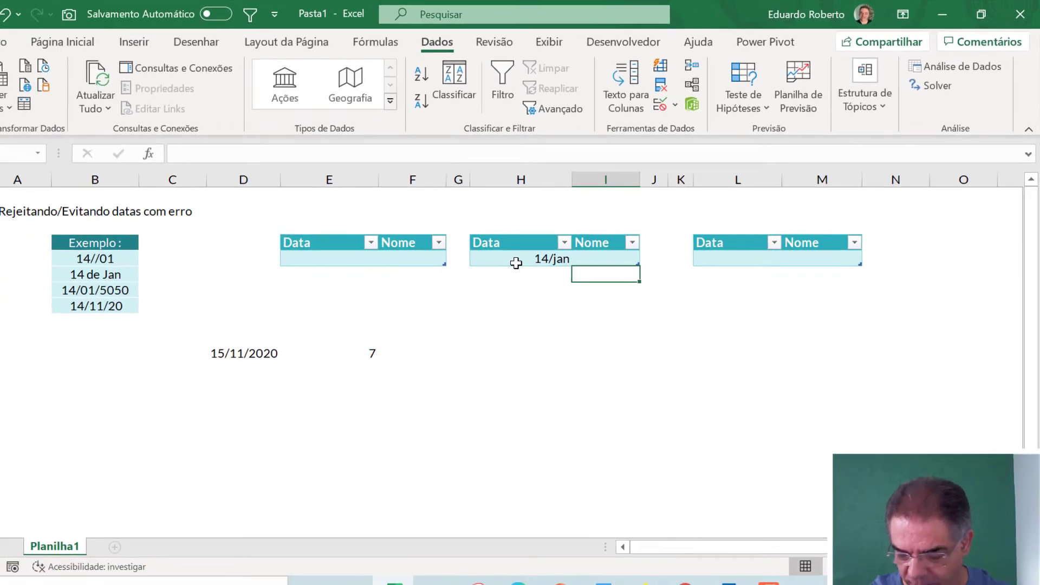
key(Right)
key(Right)
key(Right)
key(Up)
key(Up)
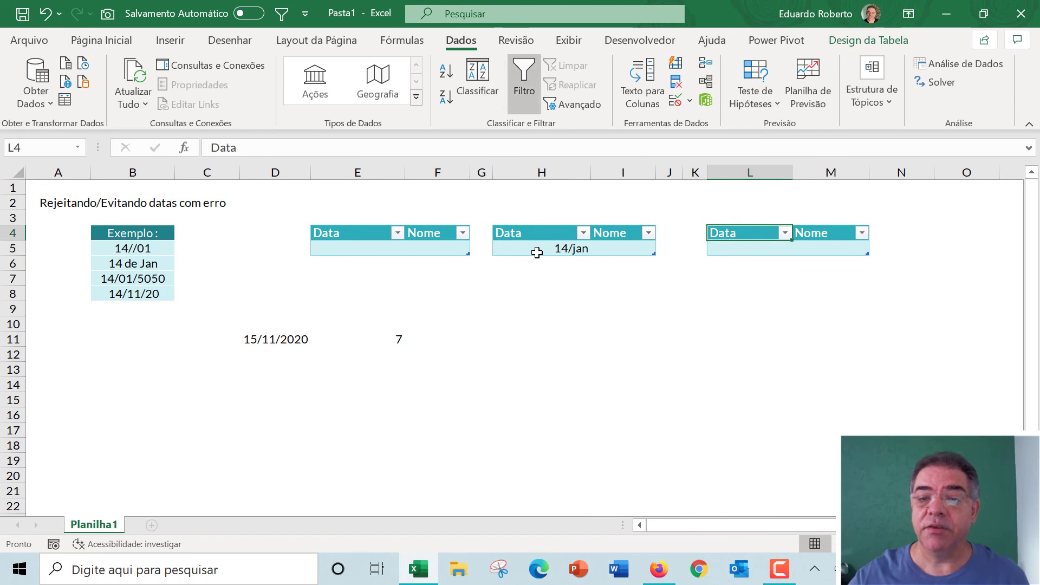
key(Down)
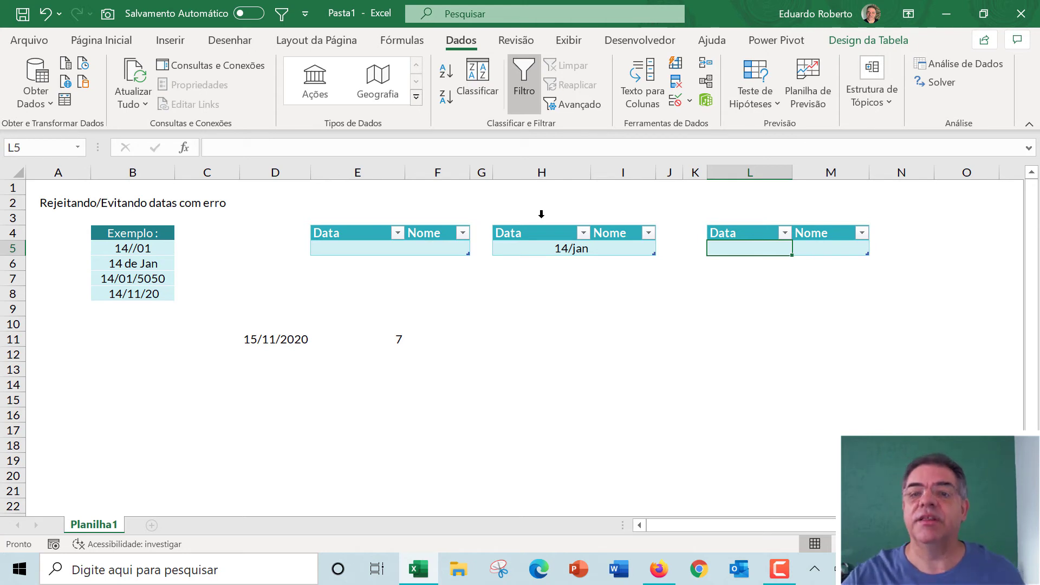
click(689, 101)
click(737, 129)
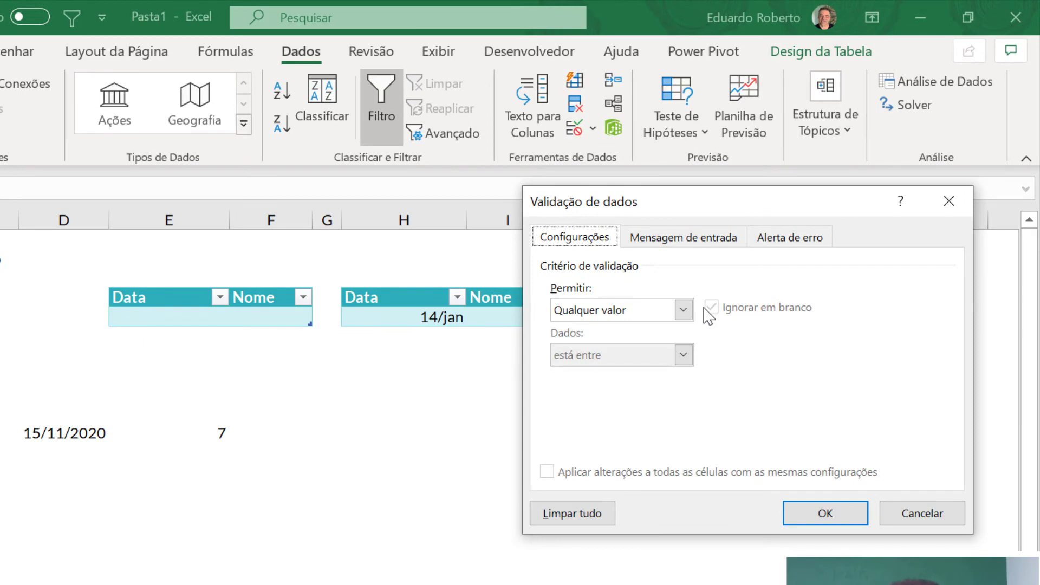
click(683, 309)
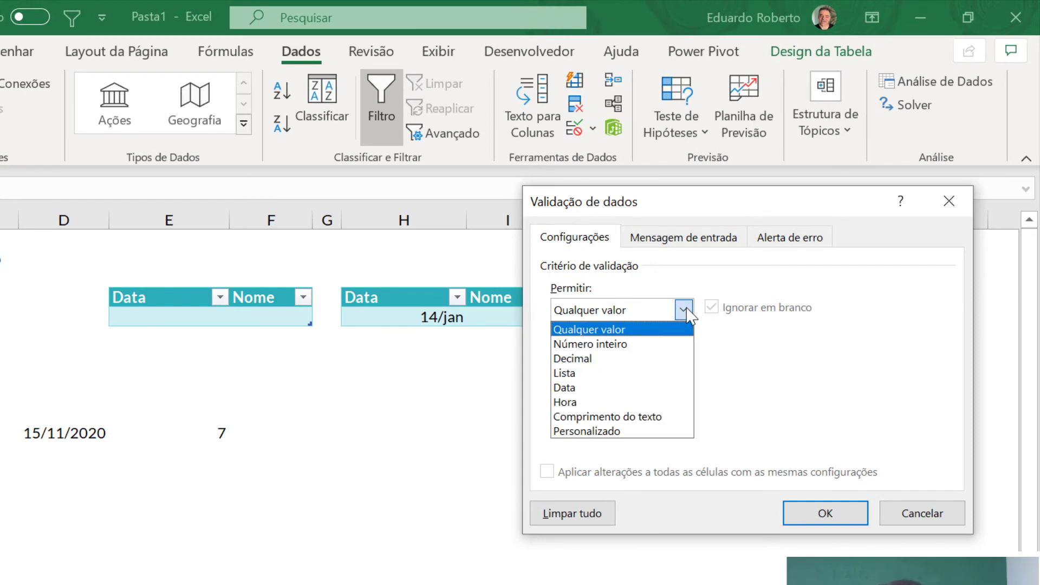
click(592, 430)
Set the custom validation formula for L5 to =e(L5>hoje()-30;L5<hoje()+30;dia.da.semana(L5;2)<6) and apply the rule.
click(582, 400)
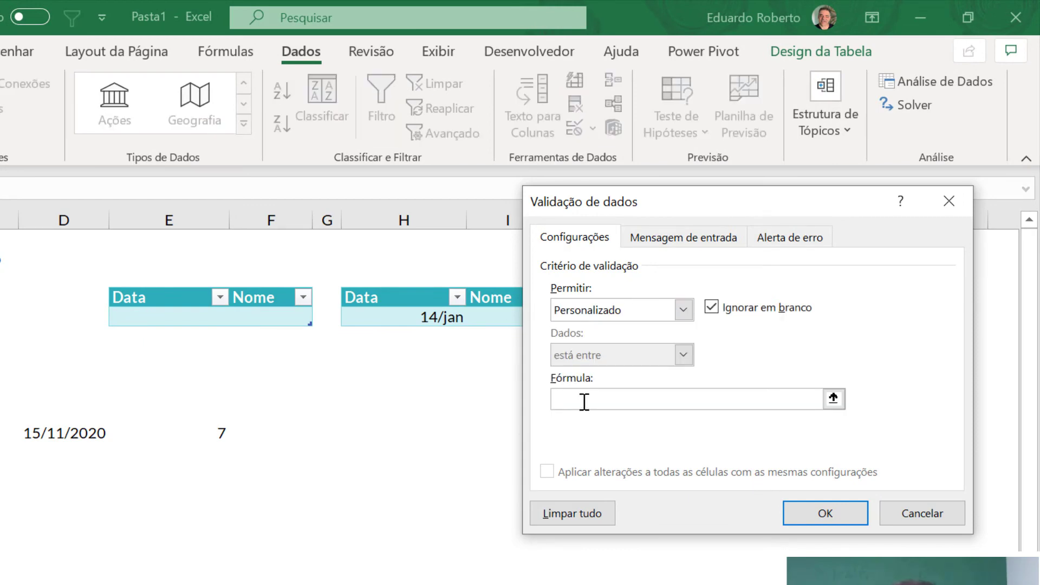
text(=e()
drag(777, 216, 275, 222)
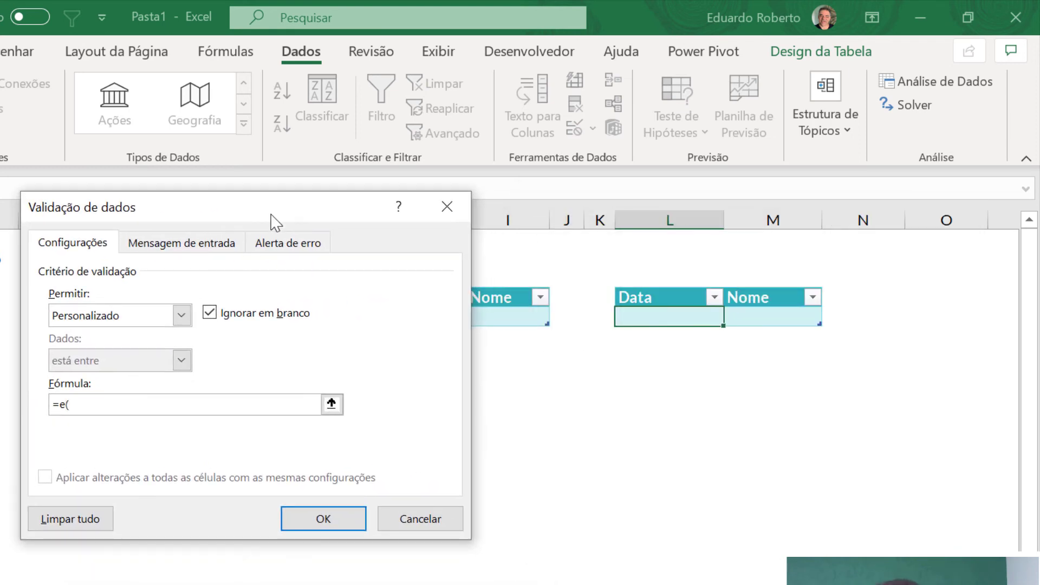
click(654, 317)
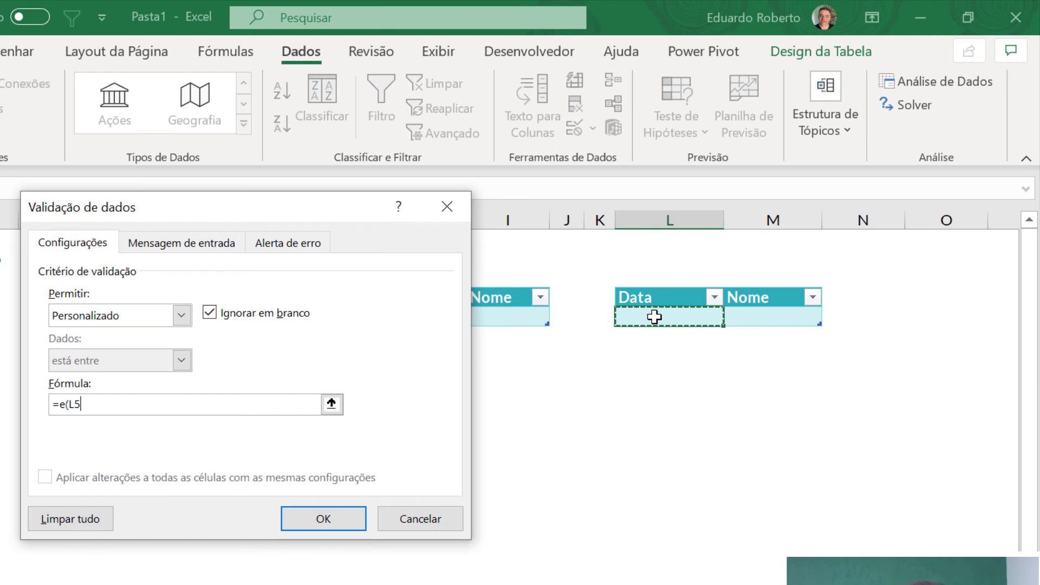
text(>hoje)
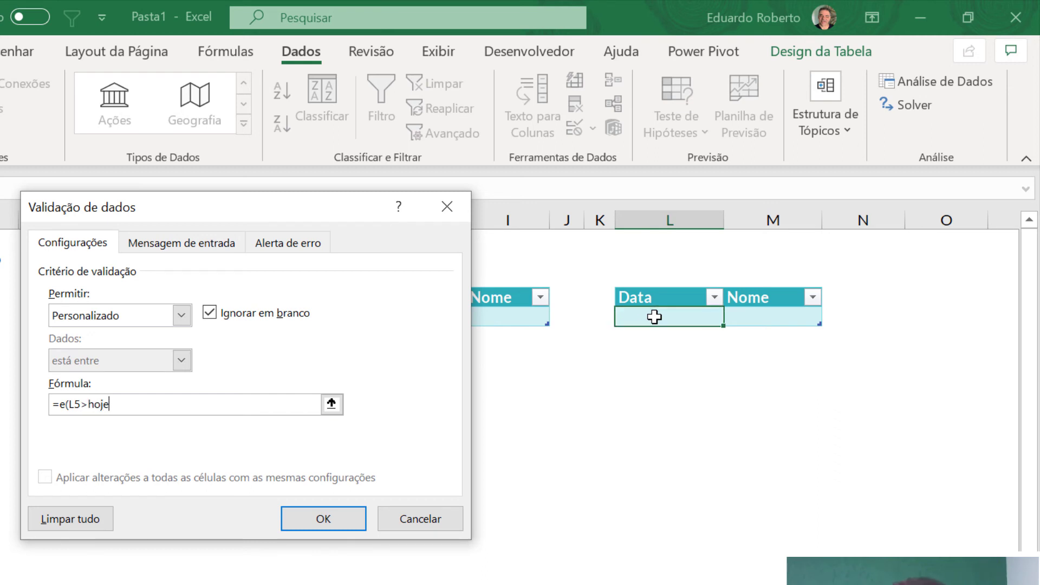
text(()-30;)
click(655, 317)
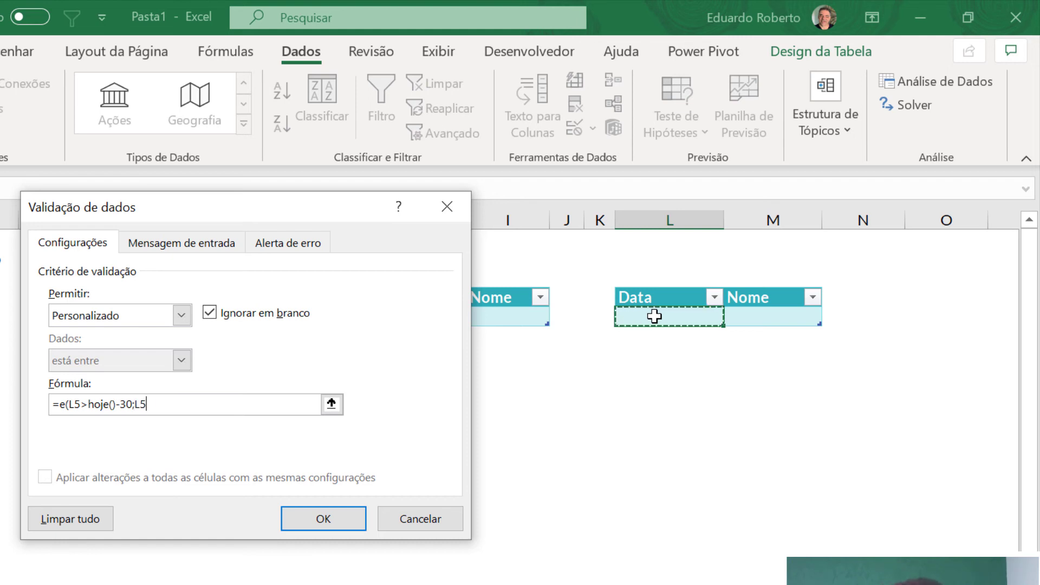
text(<)
text(hoje()
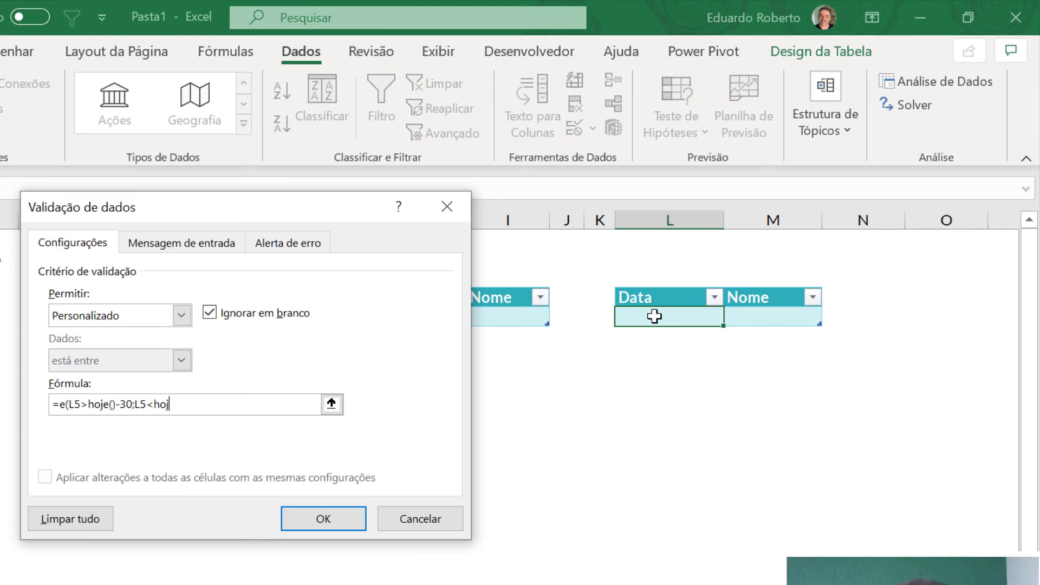
text()+30;dia.da.semana)
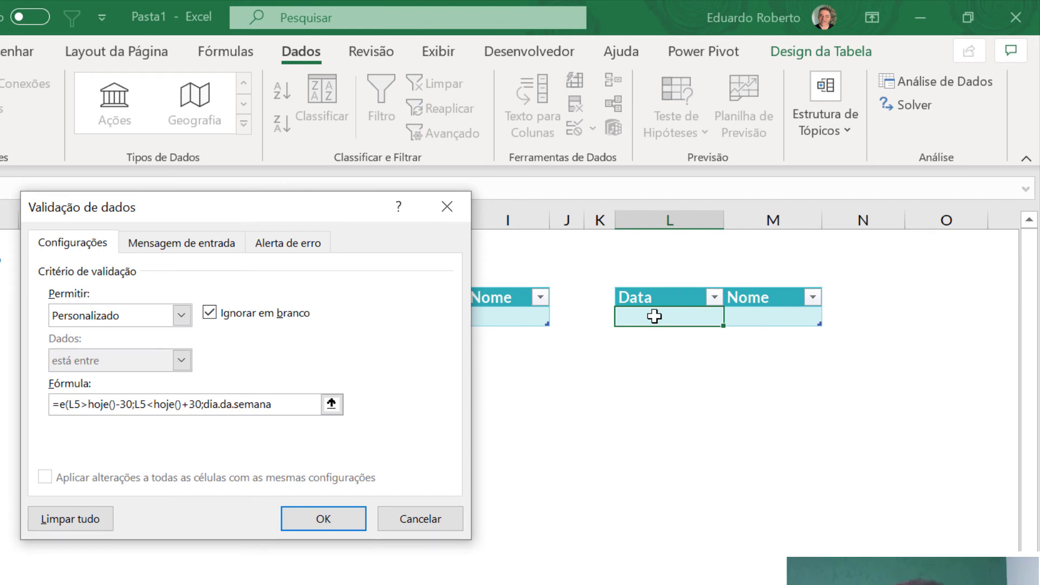
text((L5;2)<6))
key(Return)
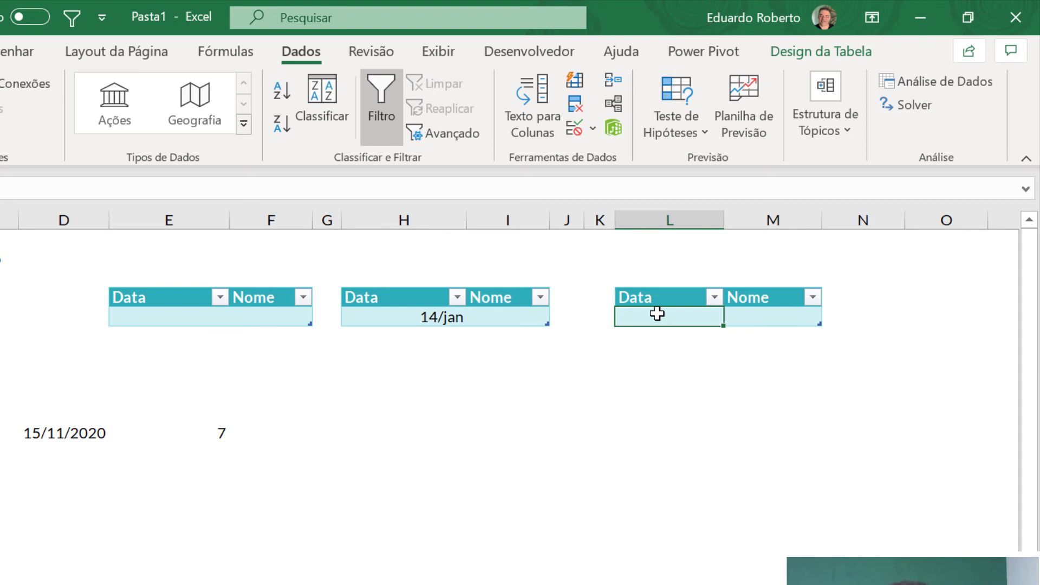
Try the date 14/1/5050 in L5 to test the combined rule, and dismiss the entry.
text(14/1)
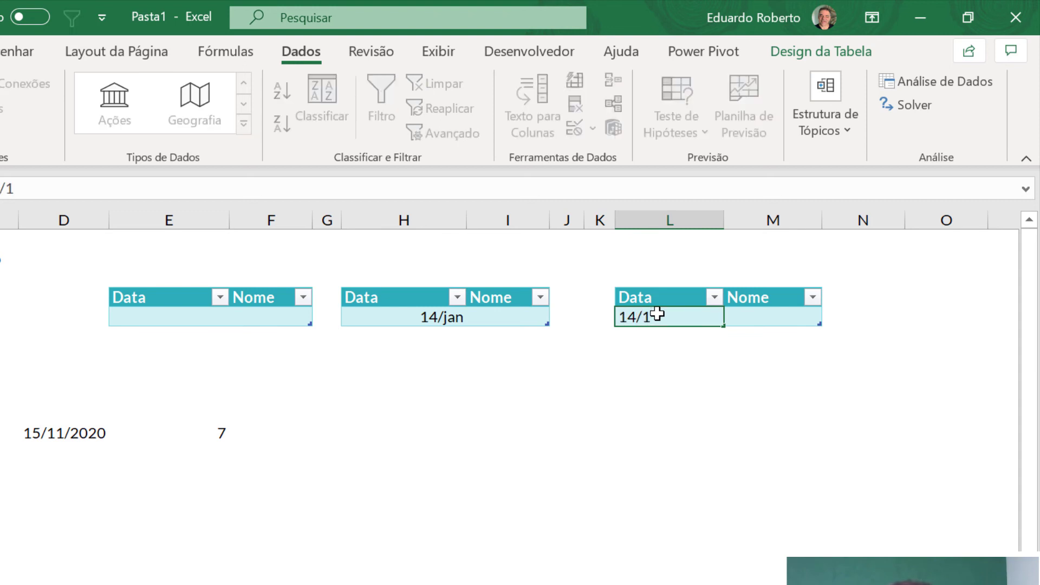
text(5050)
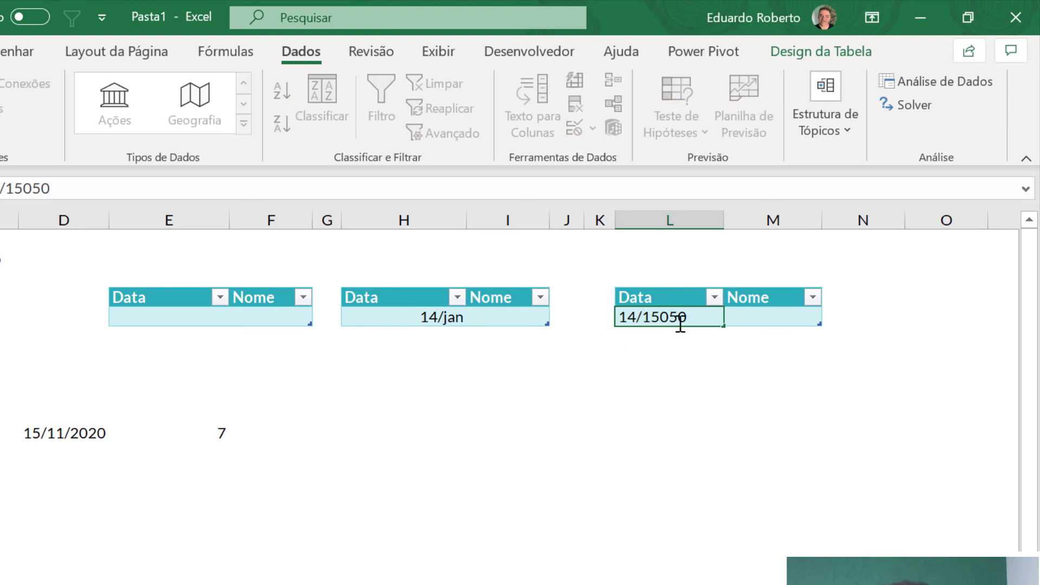
text(/)
key(Return)
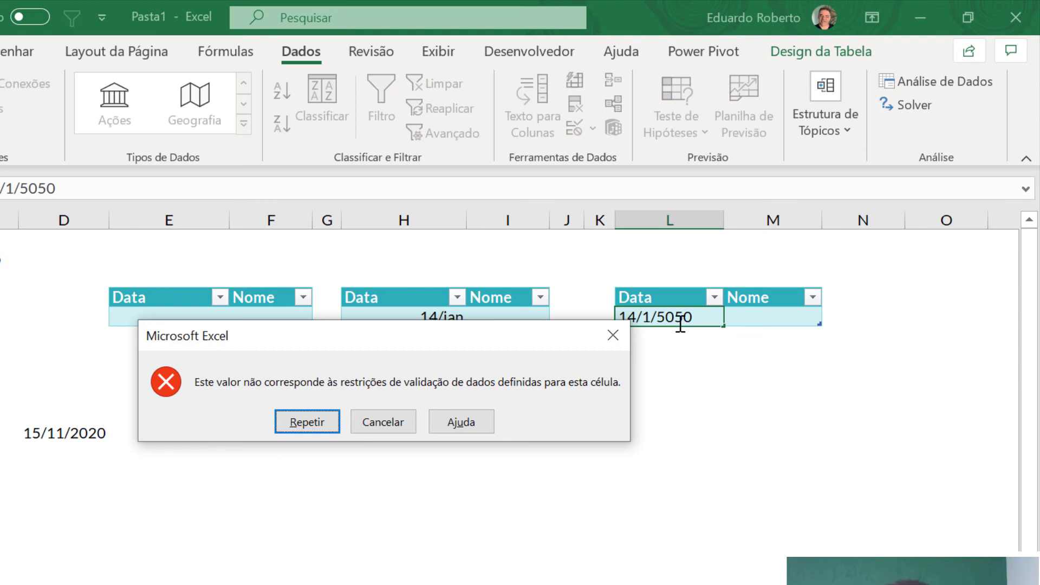
key(Escape)
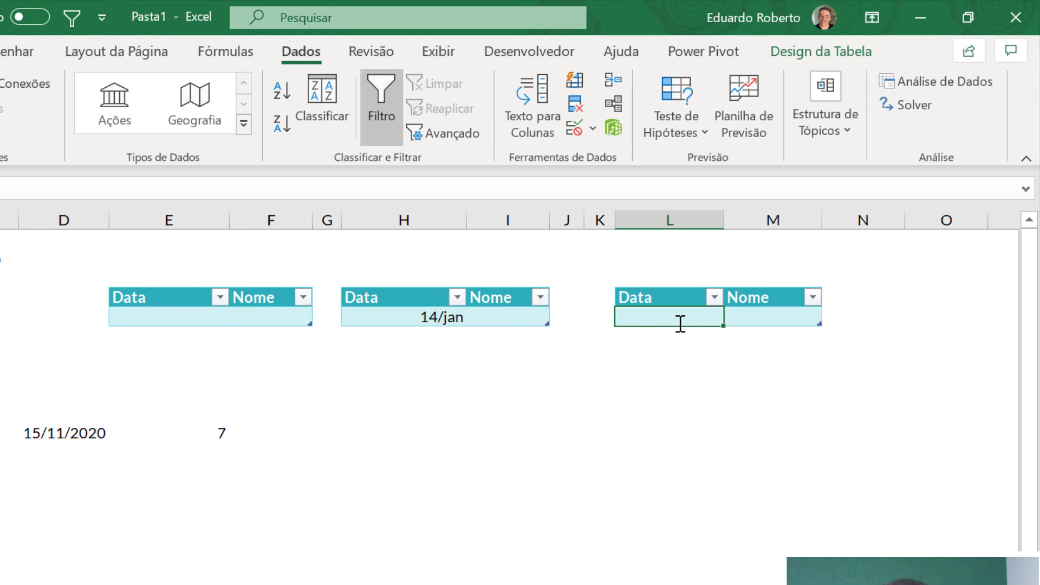
Copy the custom validation formula of L5 and paste it as plain text into L11, preceded by an apostrophe.
click(593, 127)
click(634, 161)
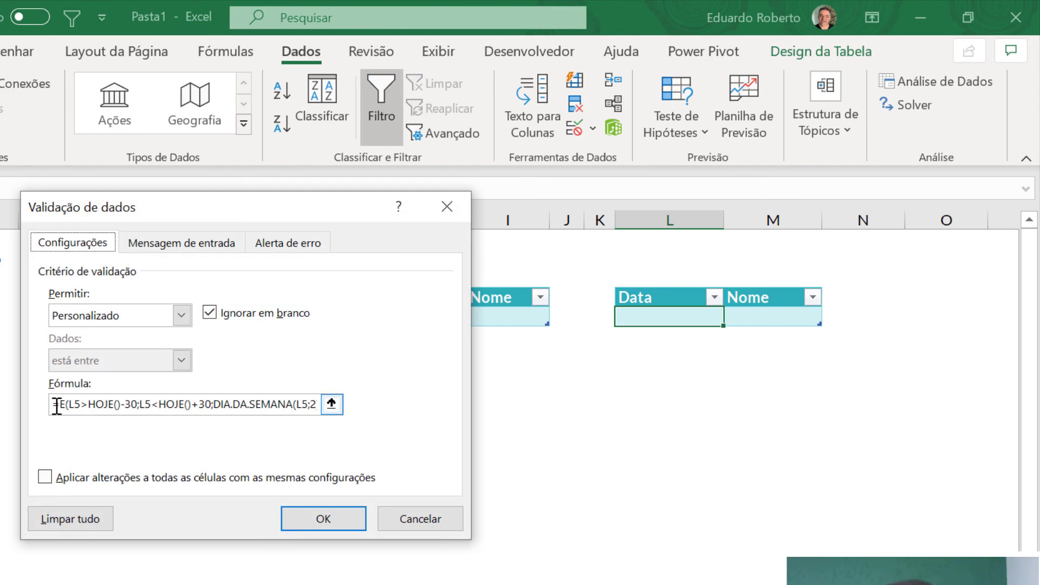
drag(57, 406, 425, 416)
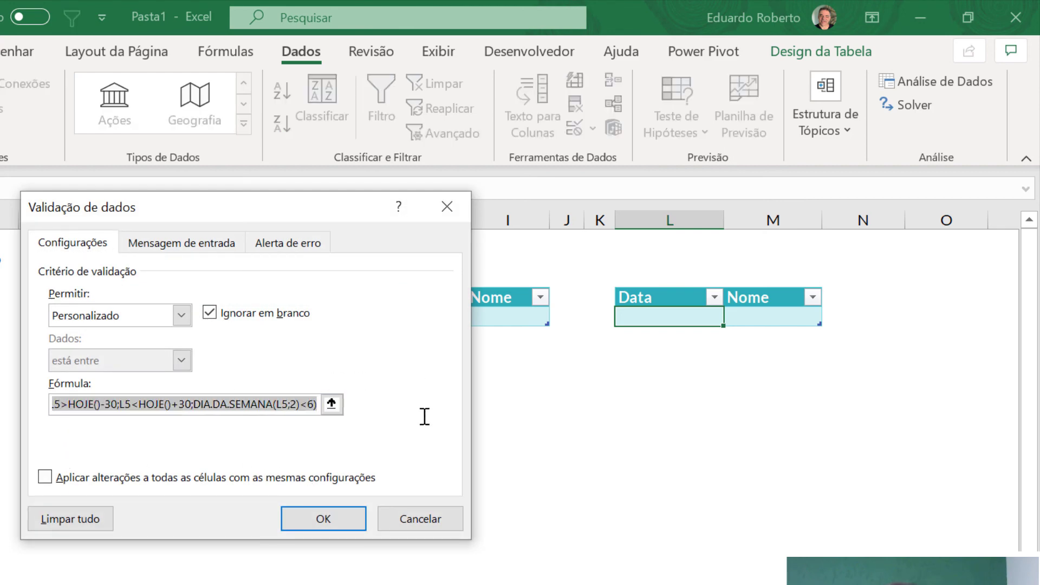
click(457, 505)
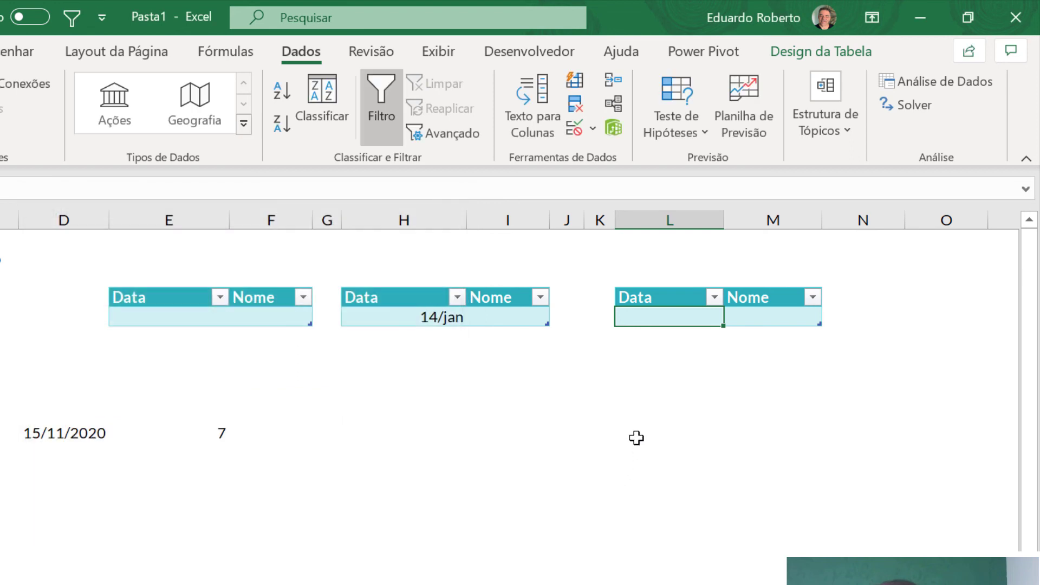
click(636, 438)
click(20, 191)
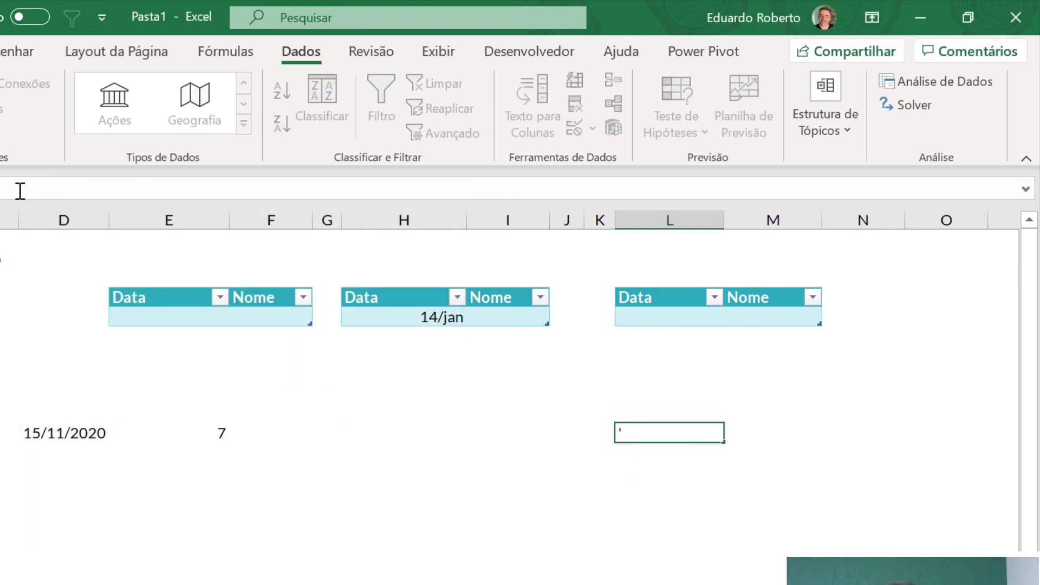
key(ctrl+v)
key(Return)
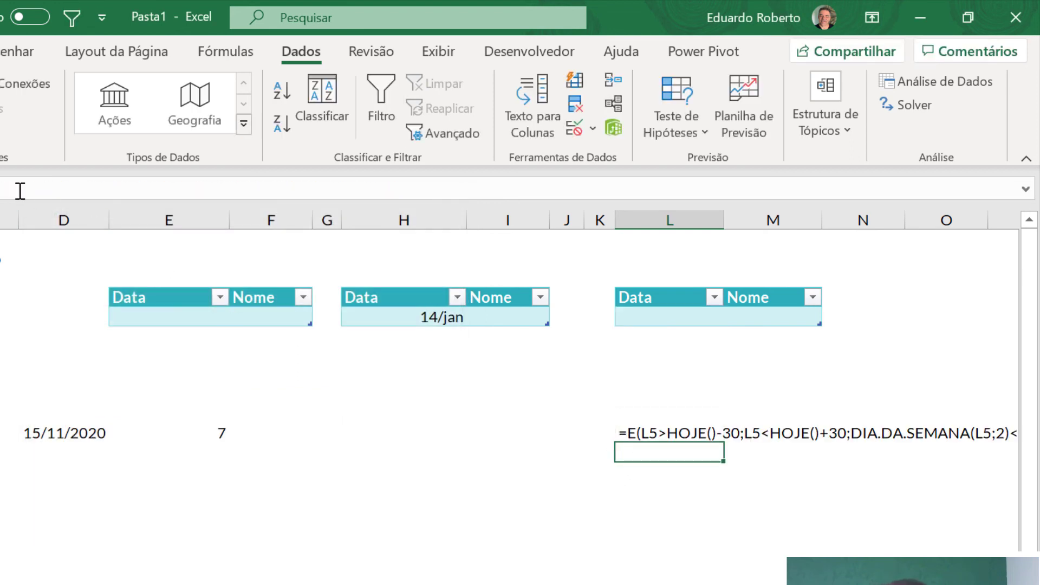
Examine the full length of the validation formula text in L11.
key(Up)
key(Right)
key(Right)
key(Right)
key(Right)
key(Left)
key(Left)
key(Left)
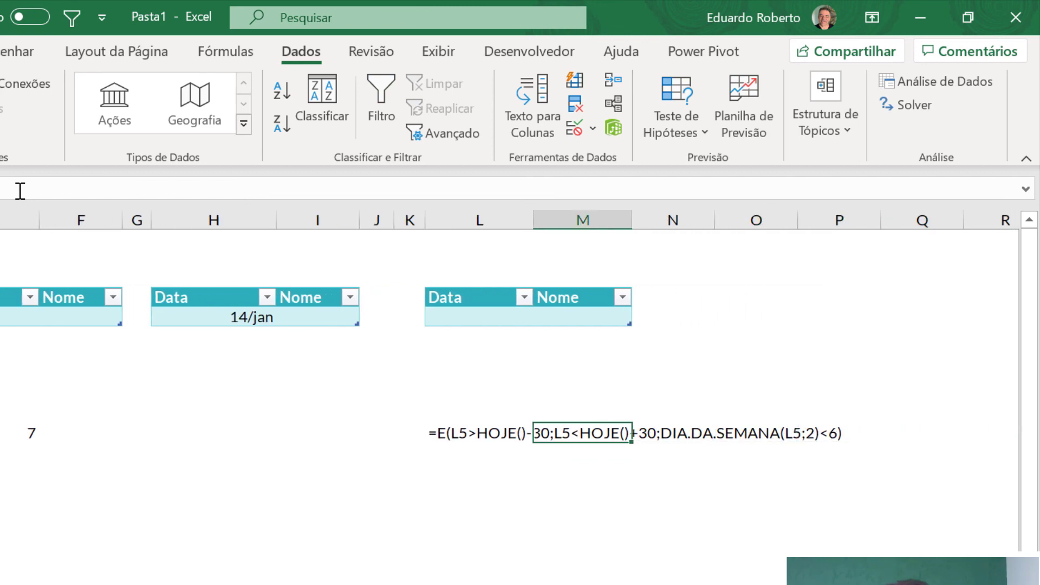
key(Left)
key(Left)
key(Left)
key(Right)
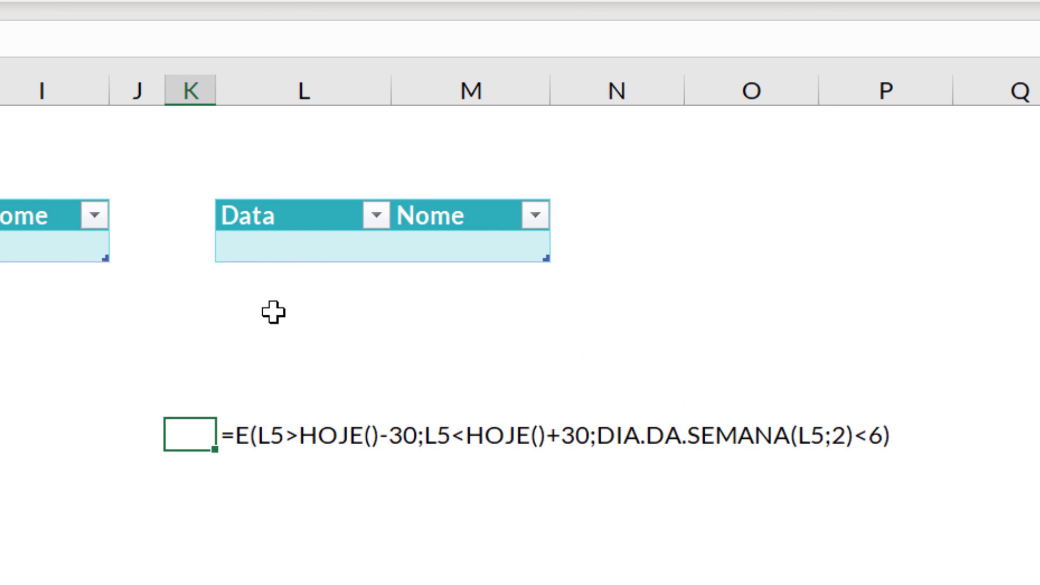
Enter the date 13/11 in L5 to test the combined rule, and reselect the cell.
click(266, 250)
text(13/11)
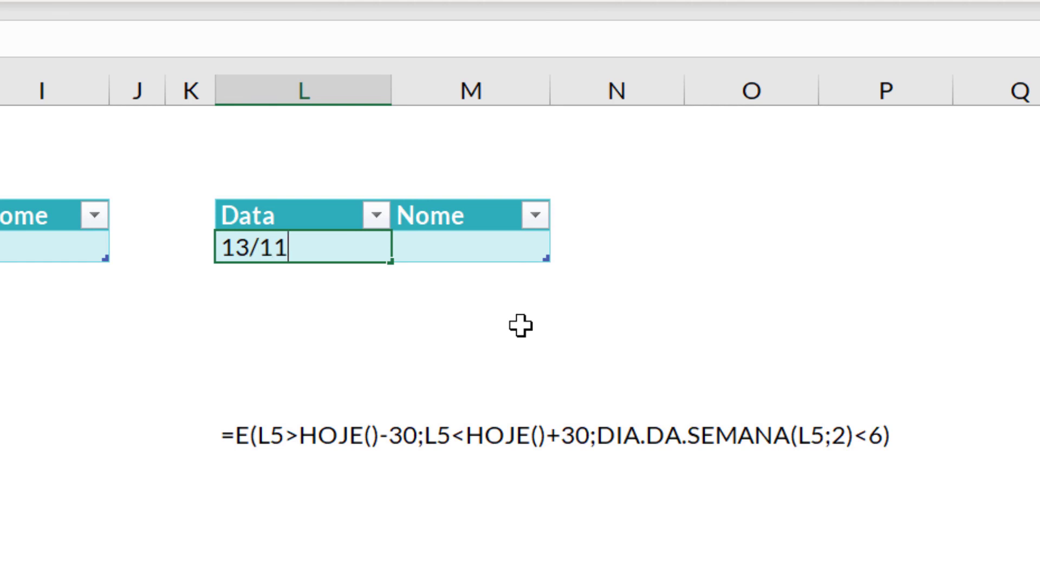
key(Return)
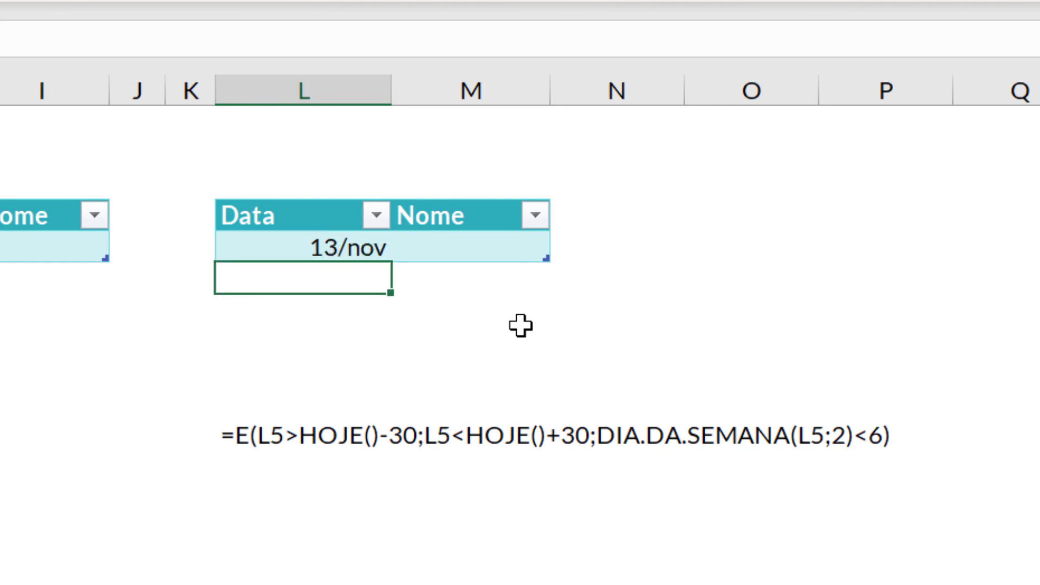
key(Up)
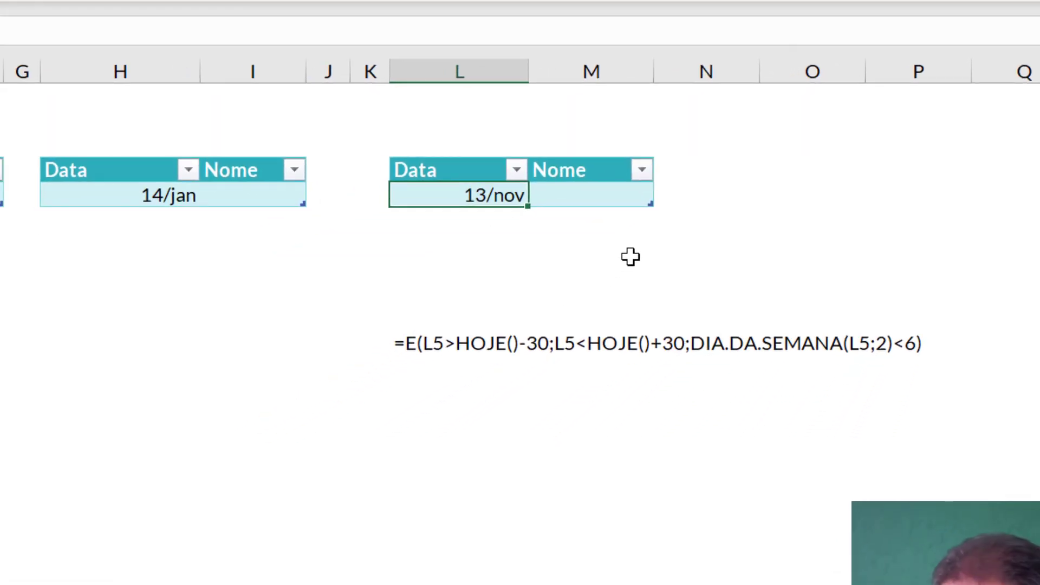
Try the dates 13/10 and 15/12 in L5 to test the 30-day limits of the combined rule, dismissing each entry.
text(13/10)
key(Return)
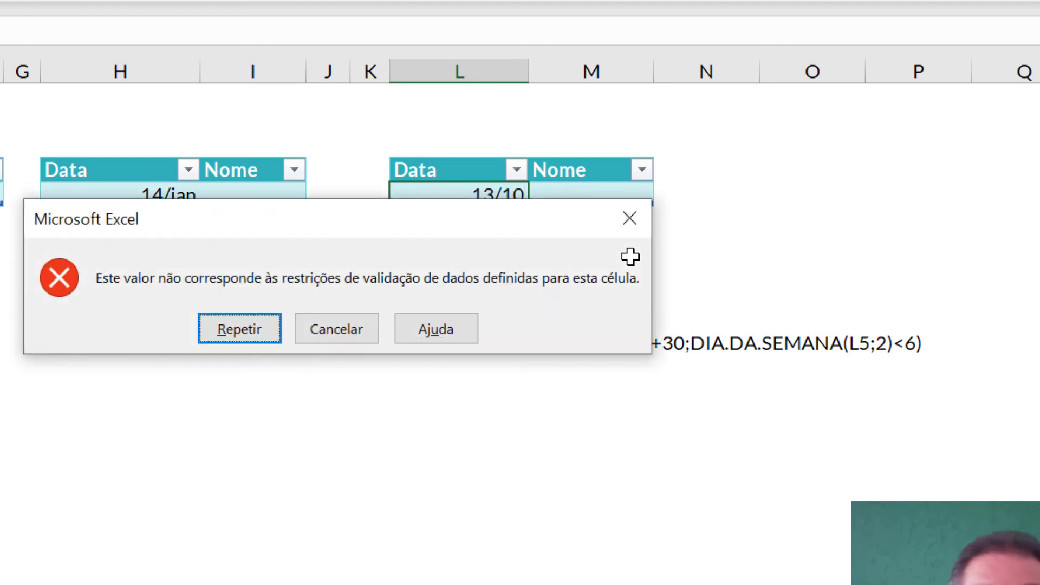
key(Escape)
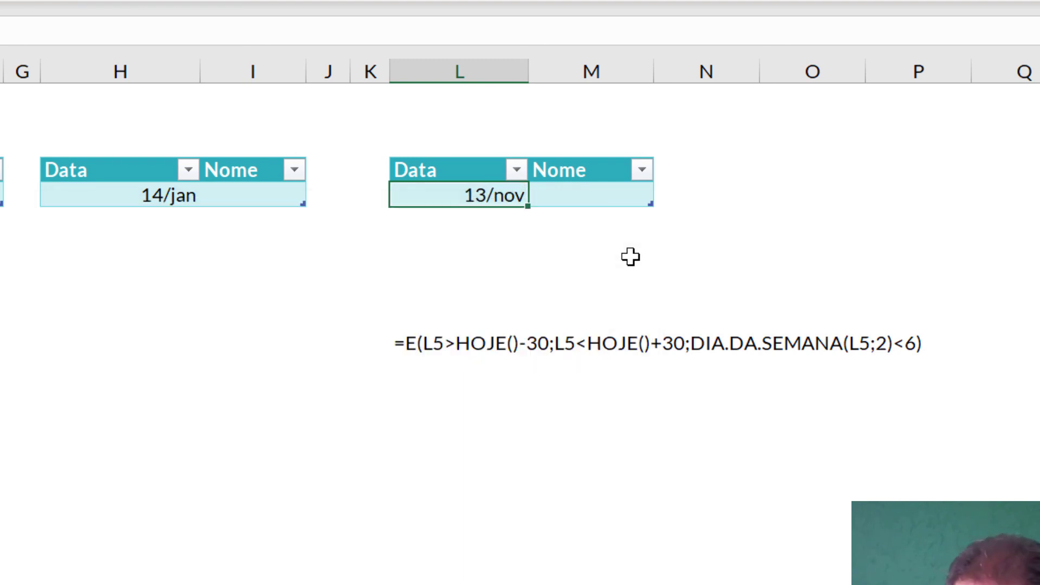
text(15/12)
key(Return)
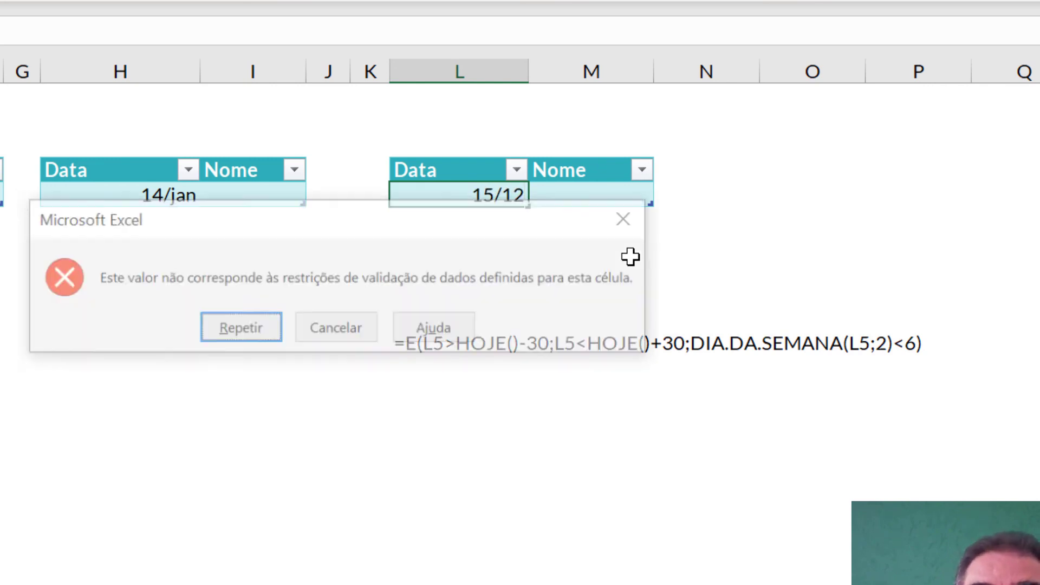
key(Escape)
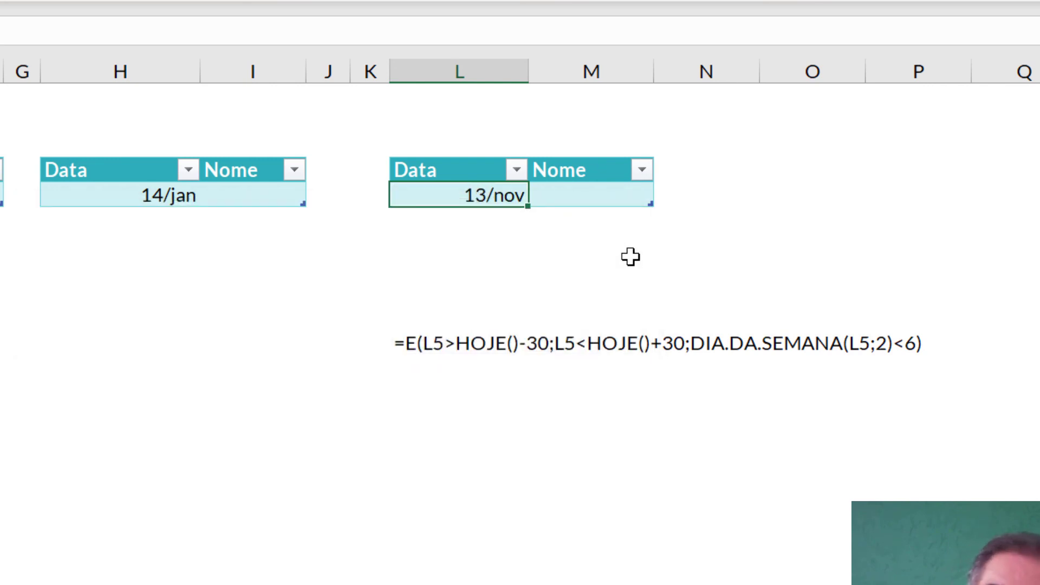
Try the weekend dates 14/11 and 15/11 in L5 to test the weekday condition, dismissing each entry.
text(14/11)
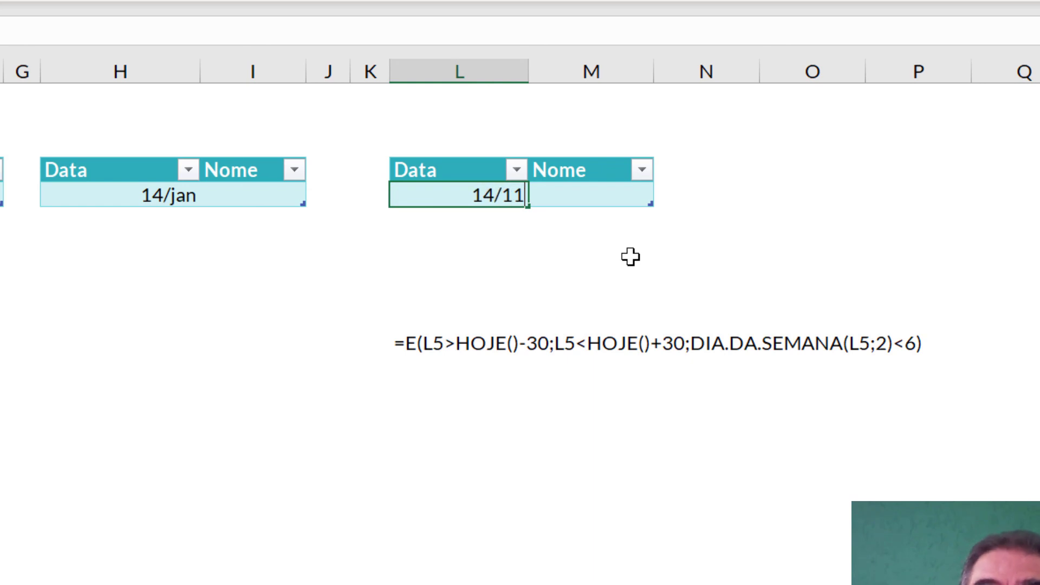
key(Return)
key(Escape)
text(15/11)
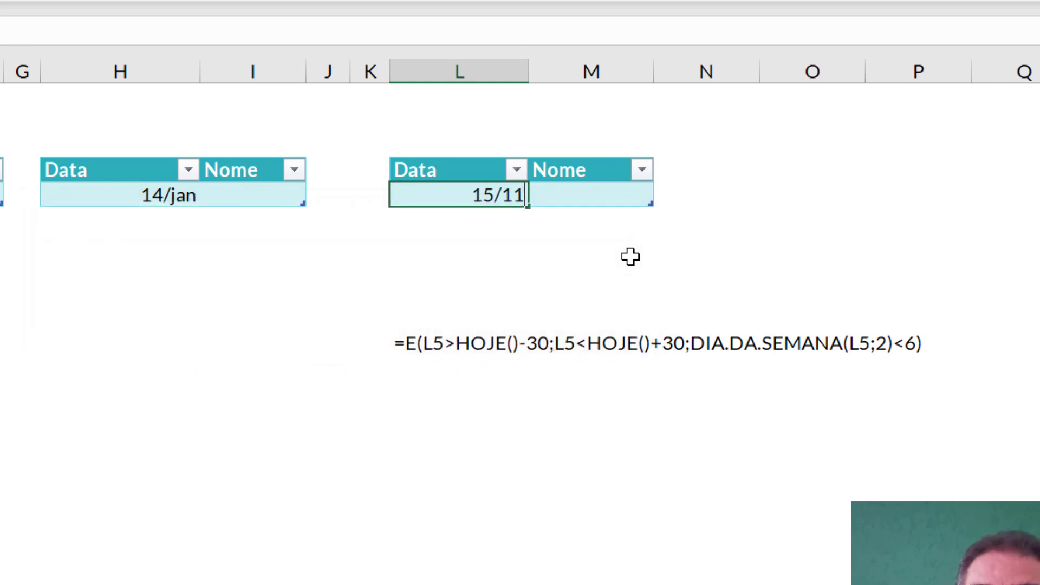
key(Return)
key(Escape)
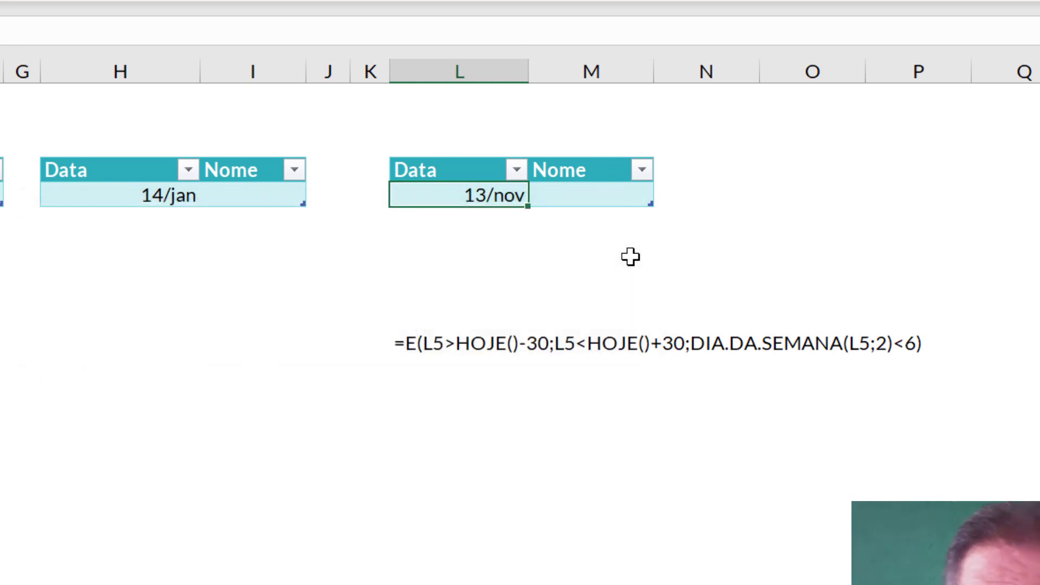
key(Left)
key(Left)
key(Right)
key(Down)
key(Down)
key(Down)
key(Down)
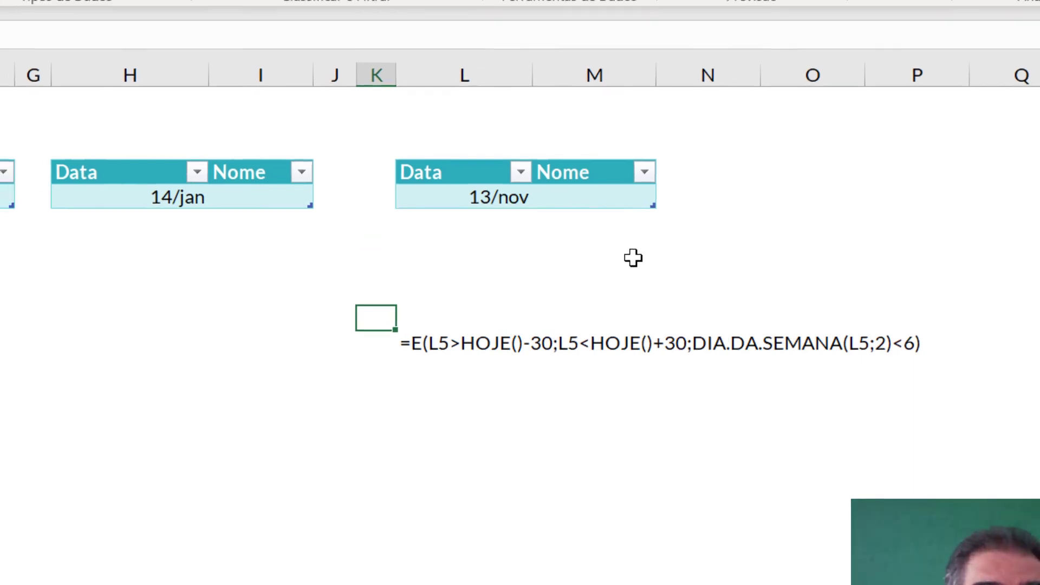